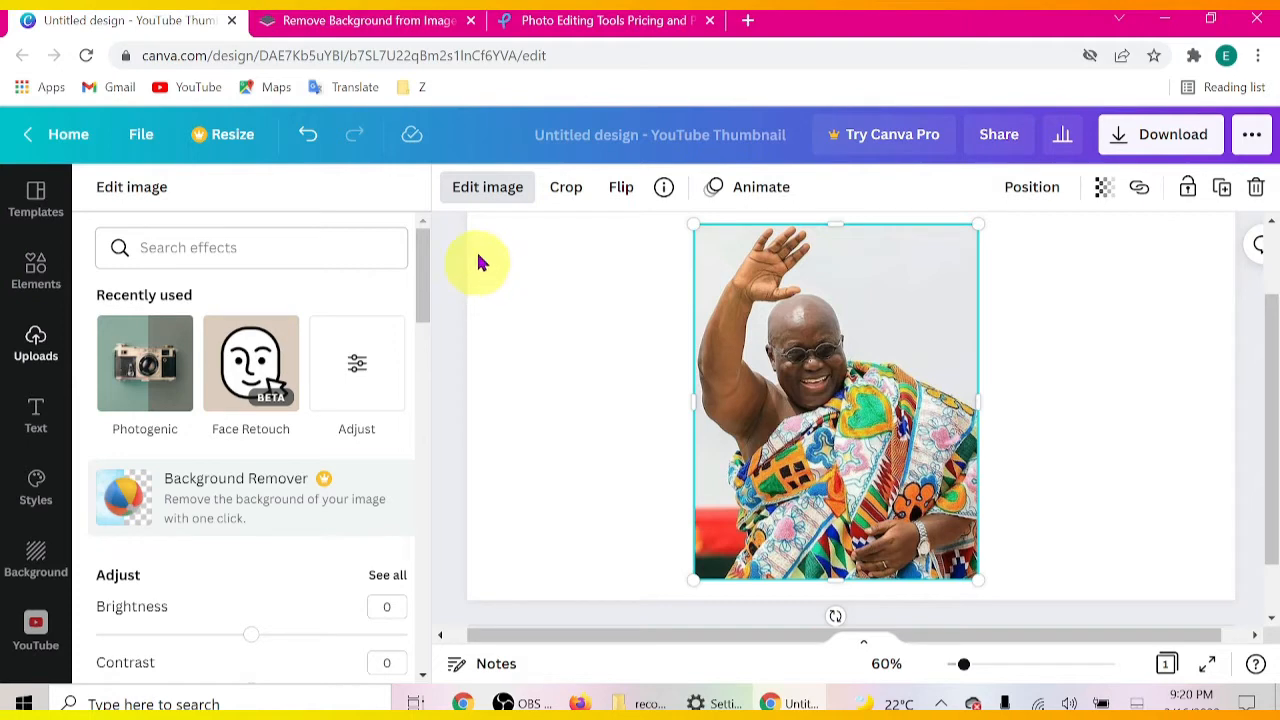
# Step: Switch from Canva to the Pixlr website and open its Remove BG web app
pyautogui.click(429, 21)
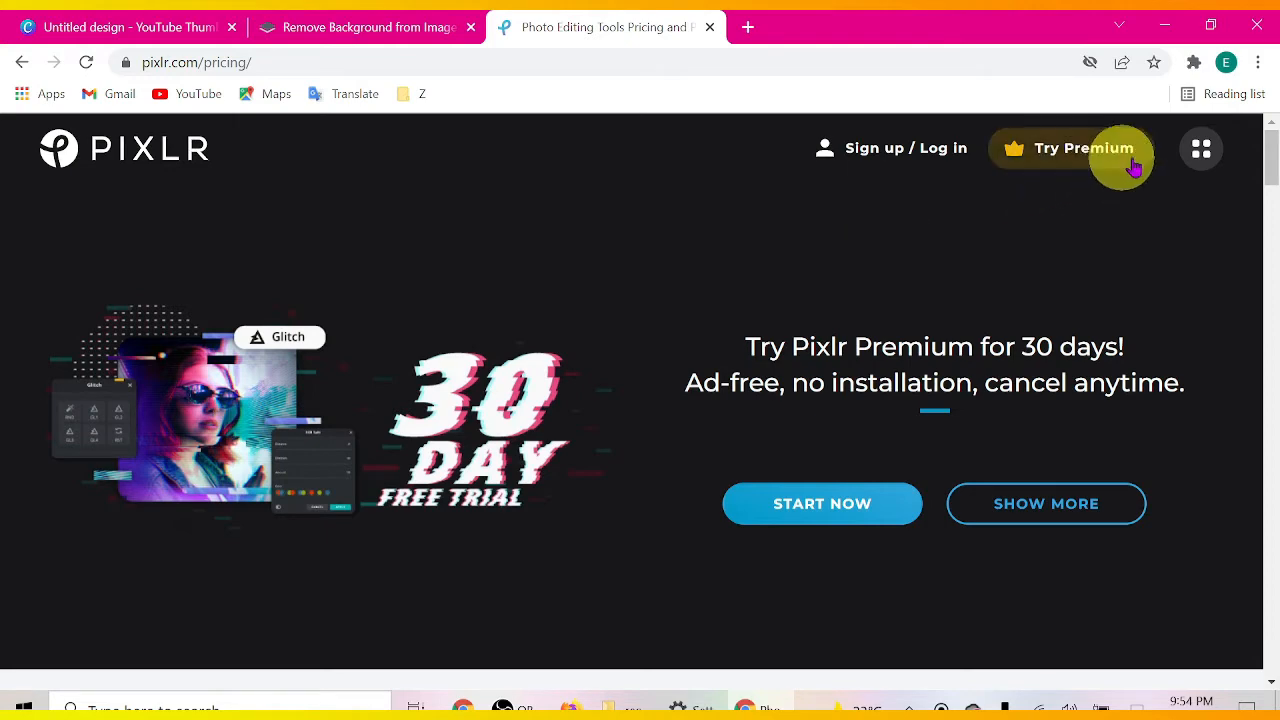
pyautogui.moveTo(1181, 160)
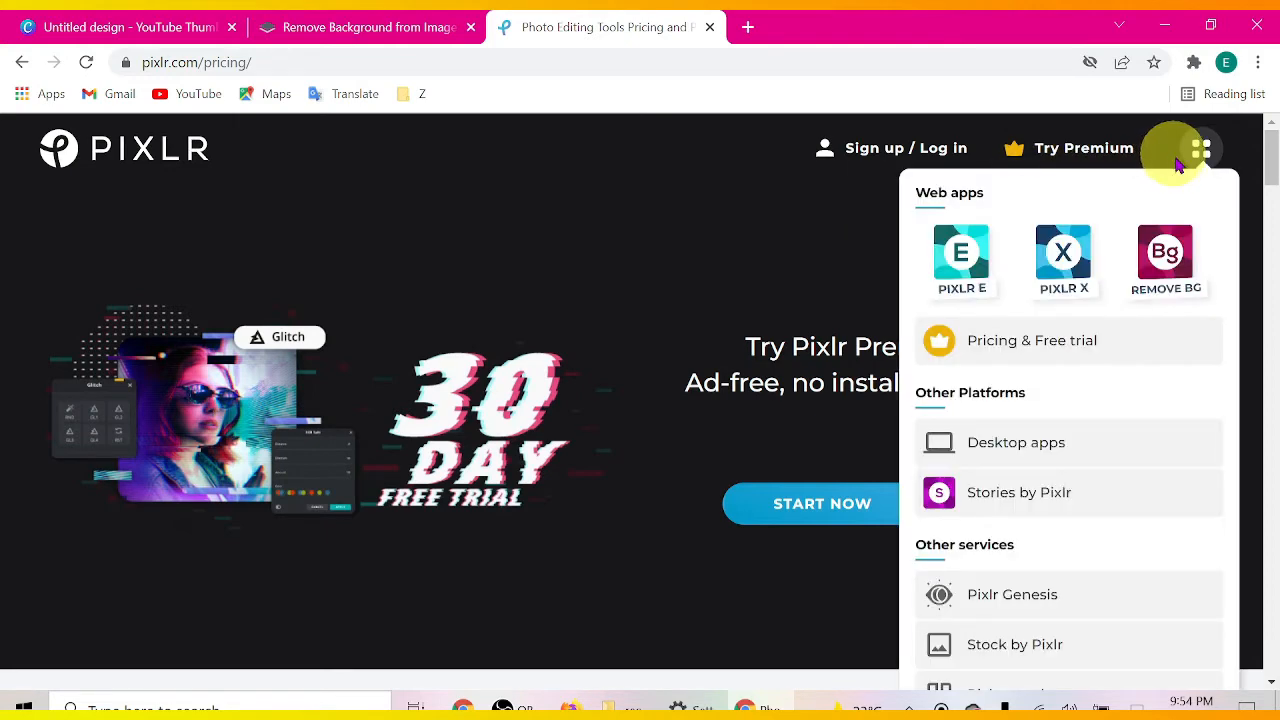
pyautogui.click(1176, 285)
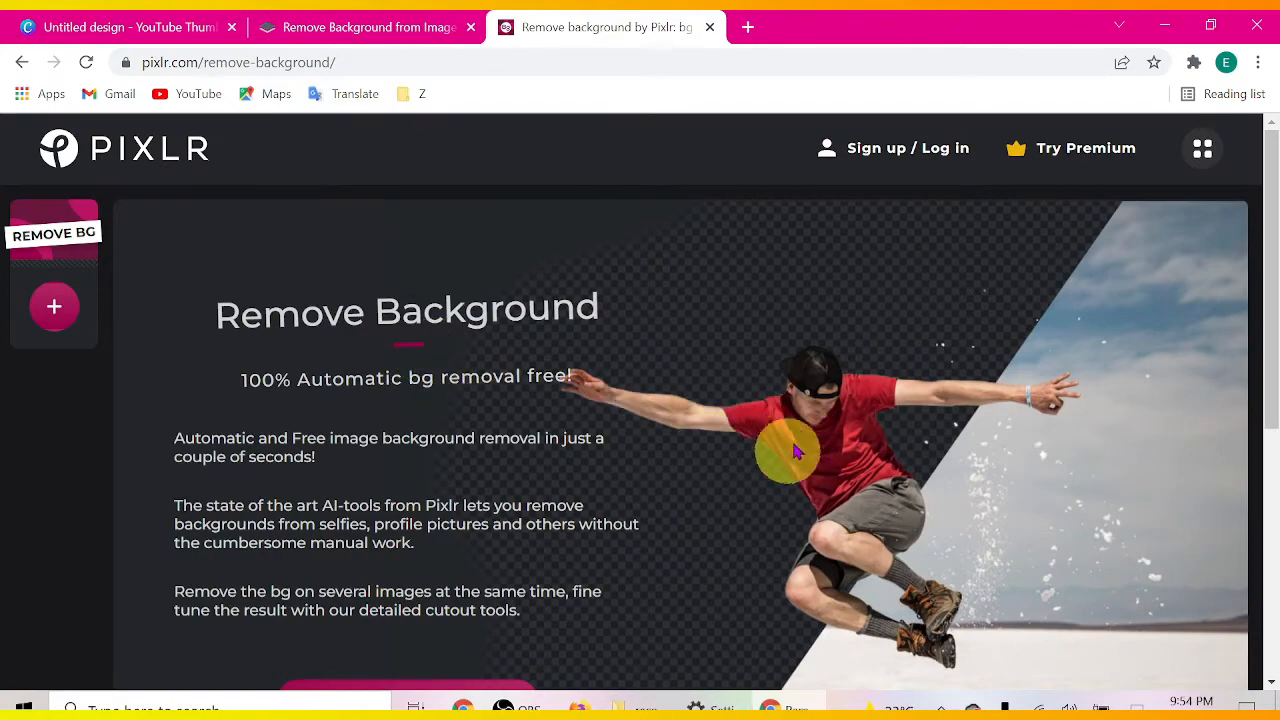
# Step: Load the photo of the waving man in colourful patterned cloth for automatic background removal
pyautogui.scroll(-4, 810, 432)
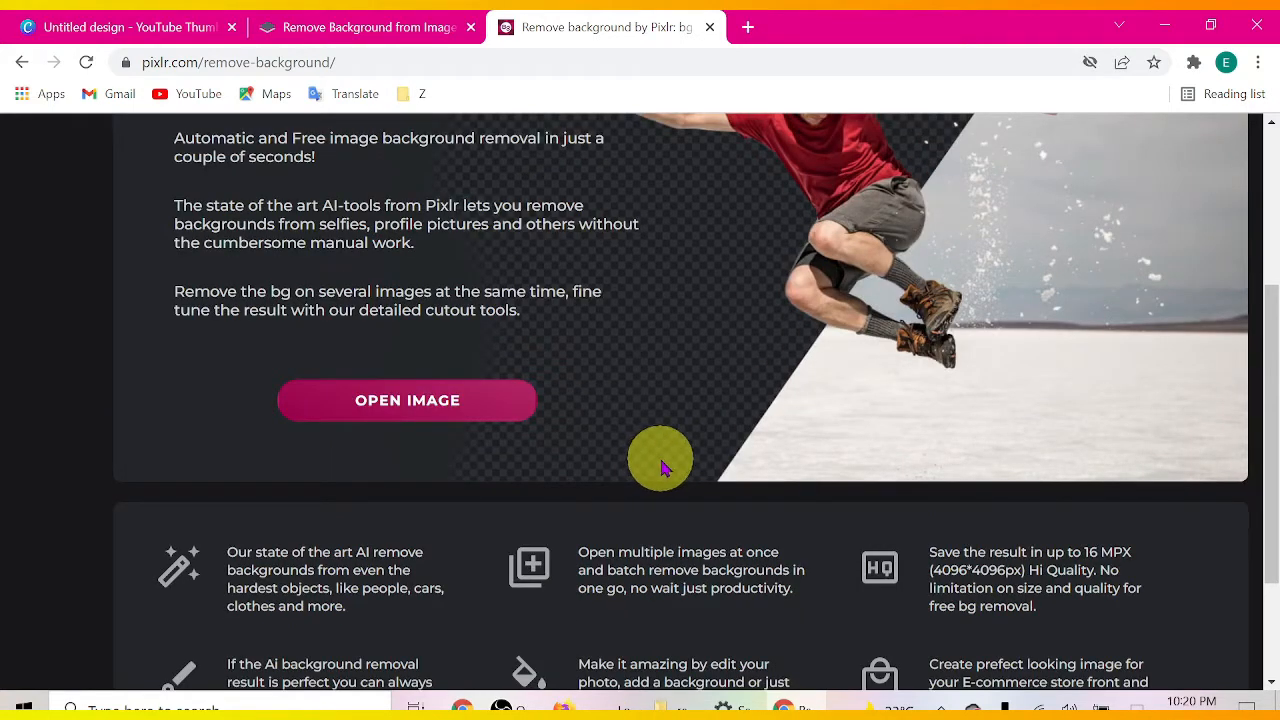
pyautogui.click(405, 420)
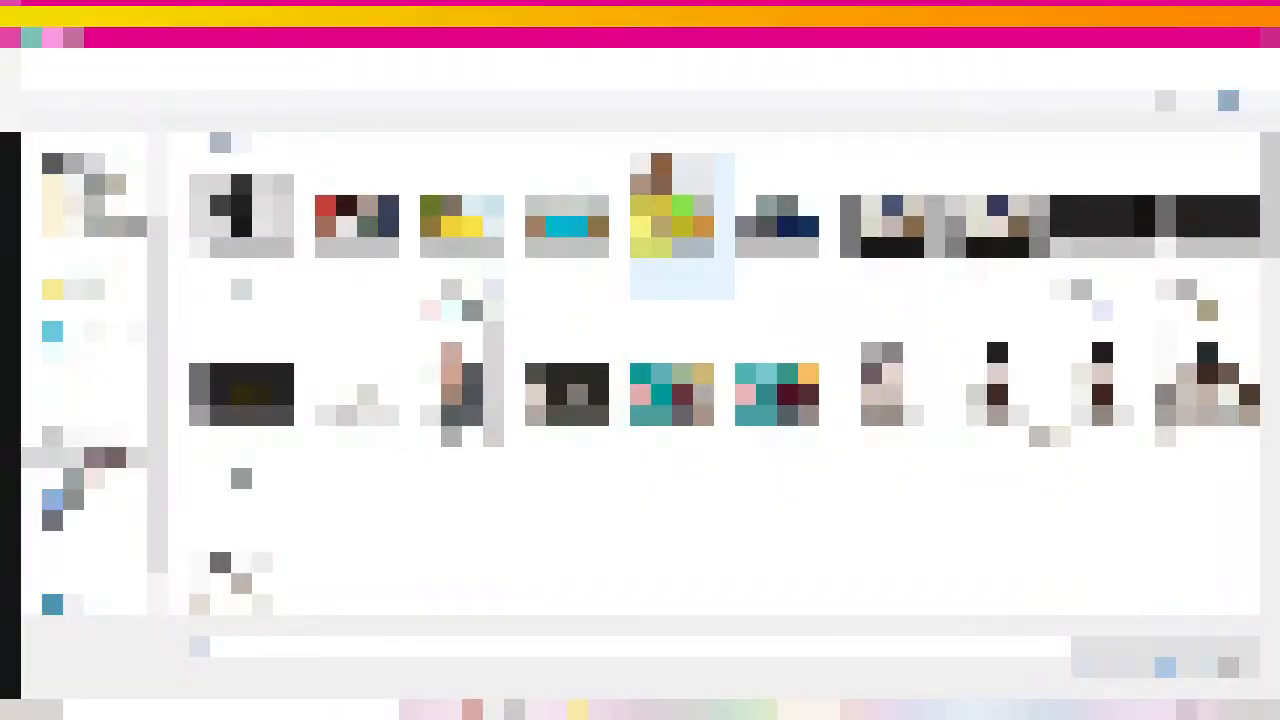
pyautogui.doubleClick(660, 210)
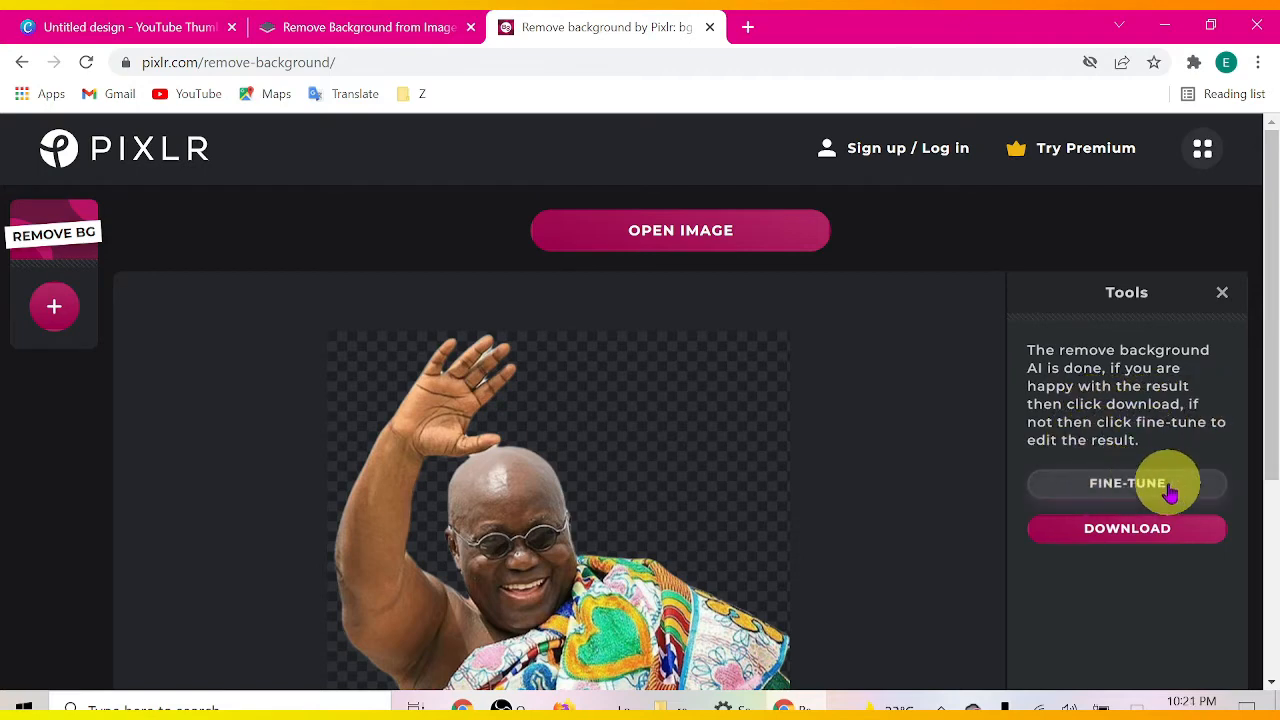
# Step: Download the waving man's cutout as a PNG and open the downloaded file
pyautogui.scroll(-2, 1266, 357)
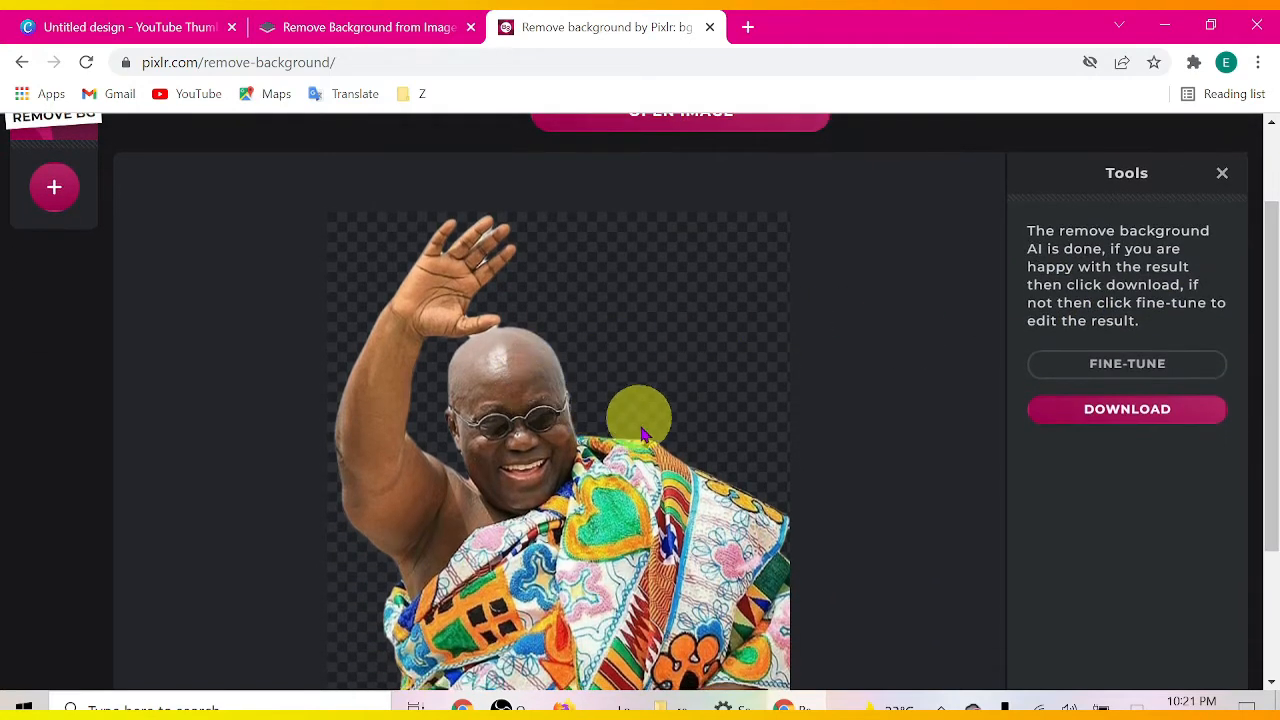
pyautogui.click(1120, 412)
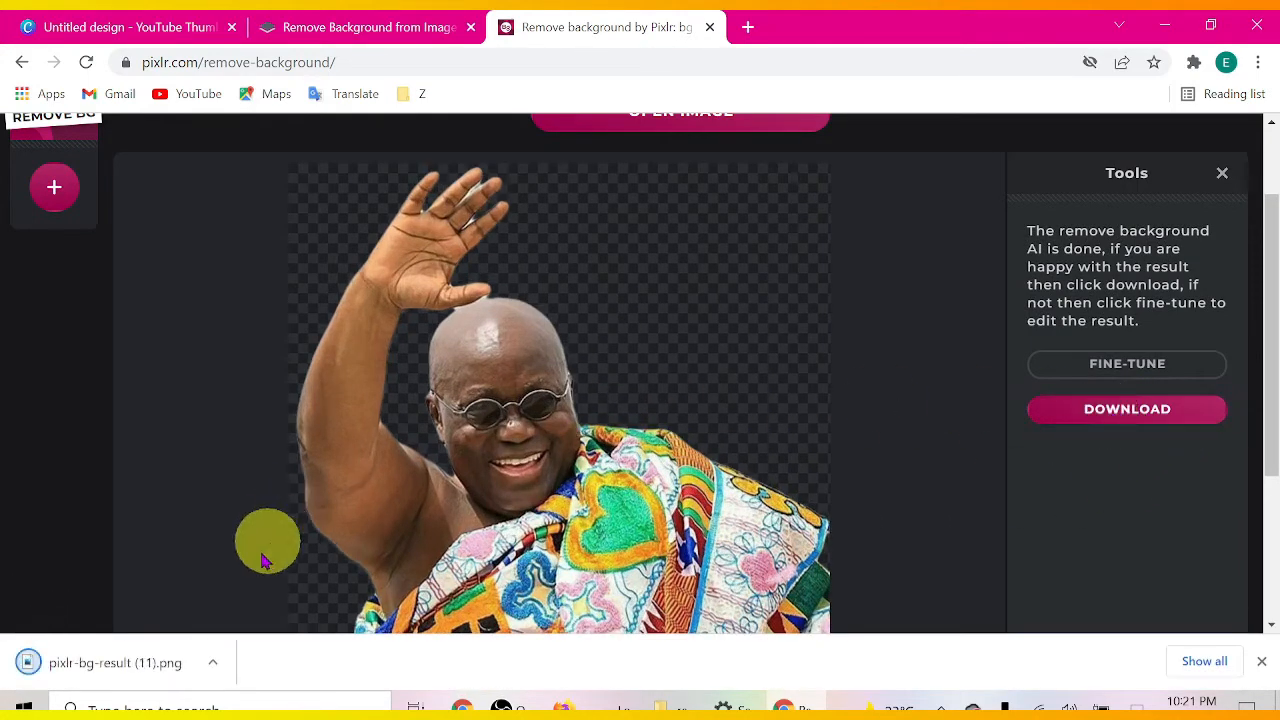
pyautogui.click(185, 670)
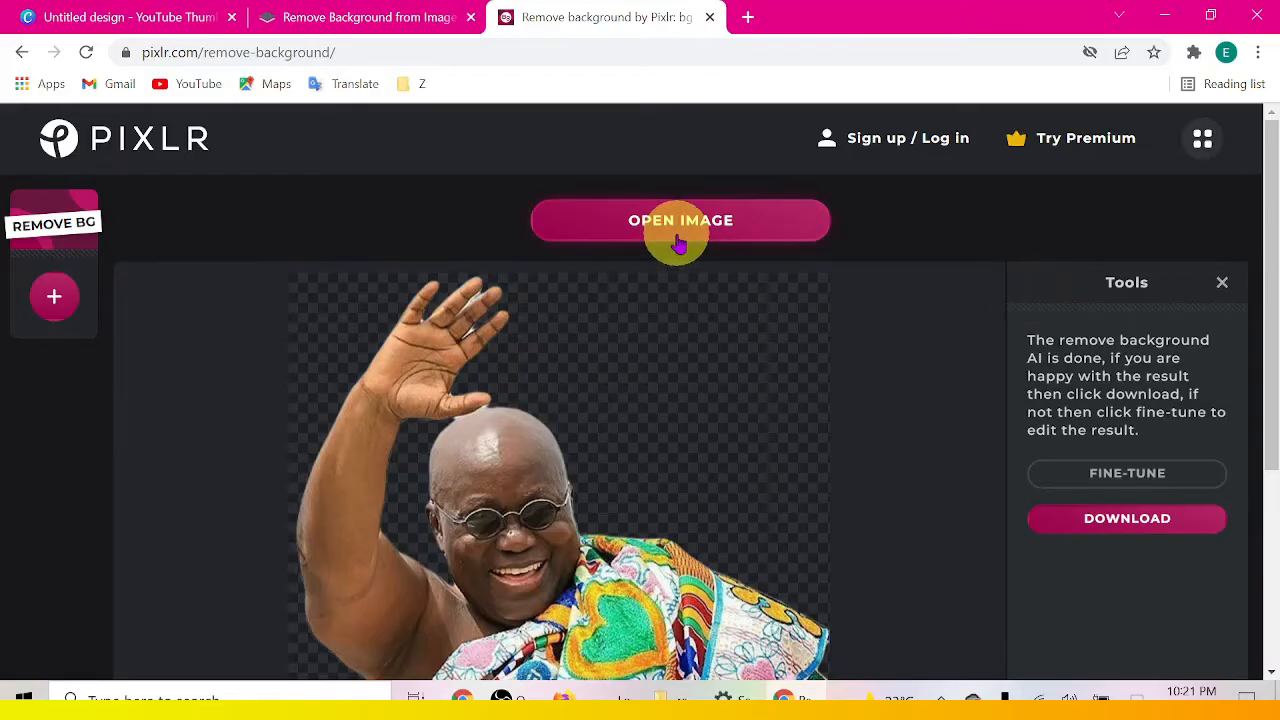
# Step: Load the blue Honda car picture for automatic background removal and download its cutout
pyautogui.click(677, 234)
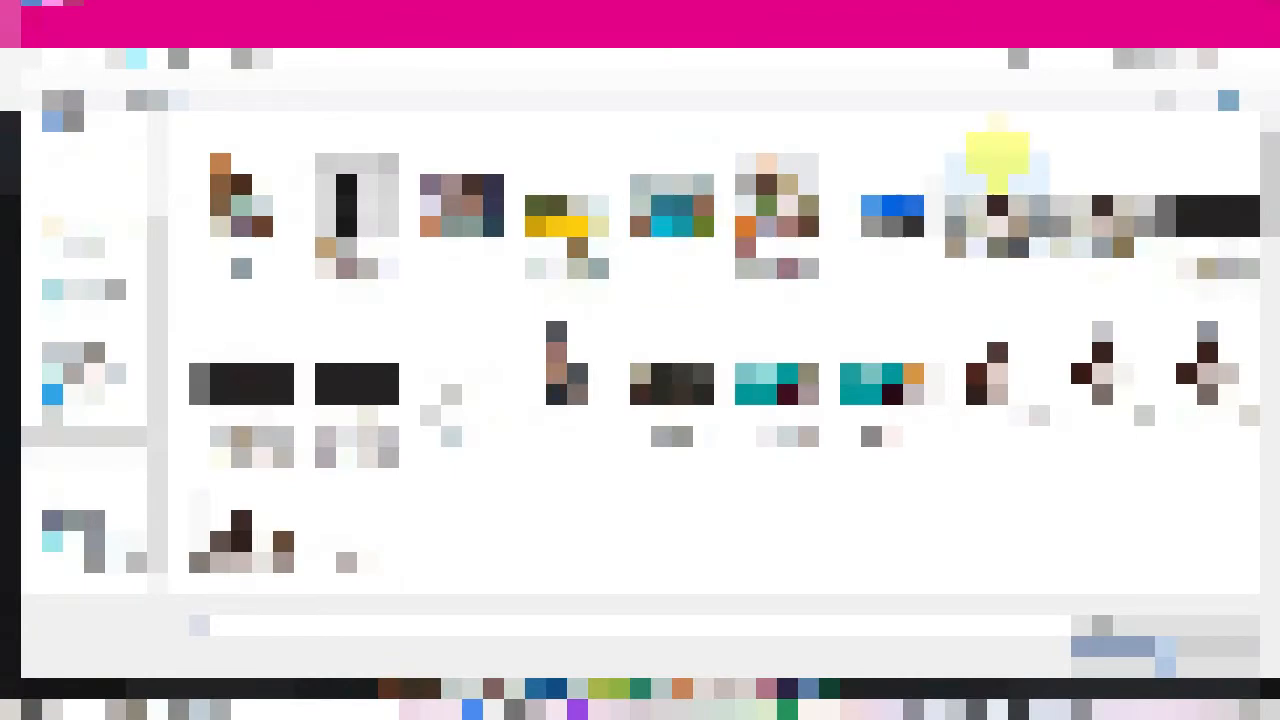
pyautogui.doubleClick(868, 203)
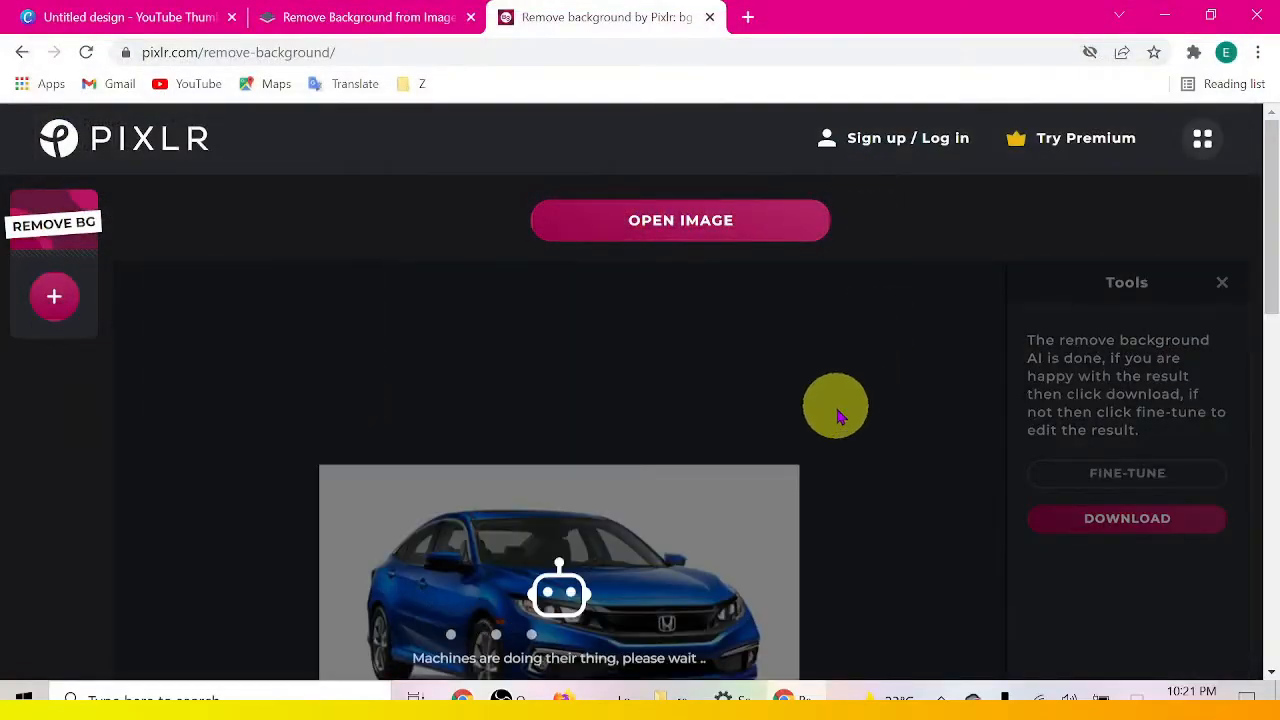
pyautogui.scroll(-2, 1265, 290)
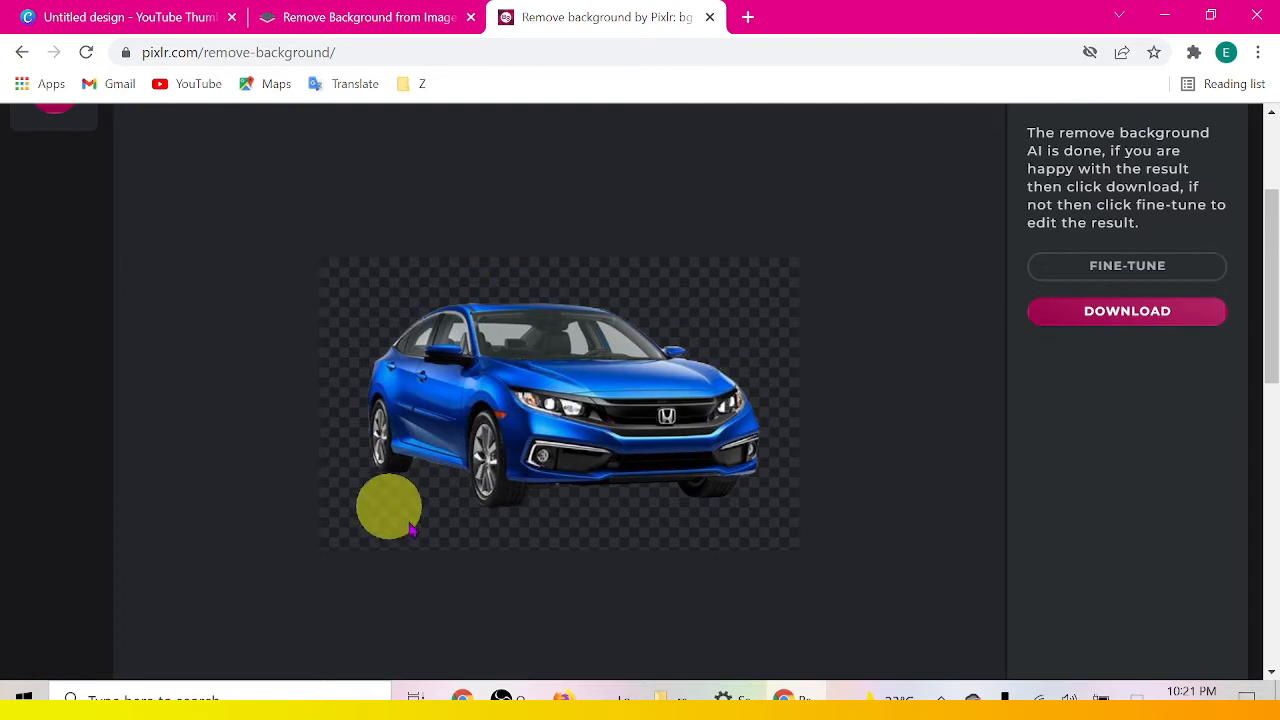
pyautogui.click(1165, 338)
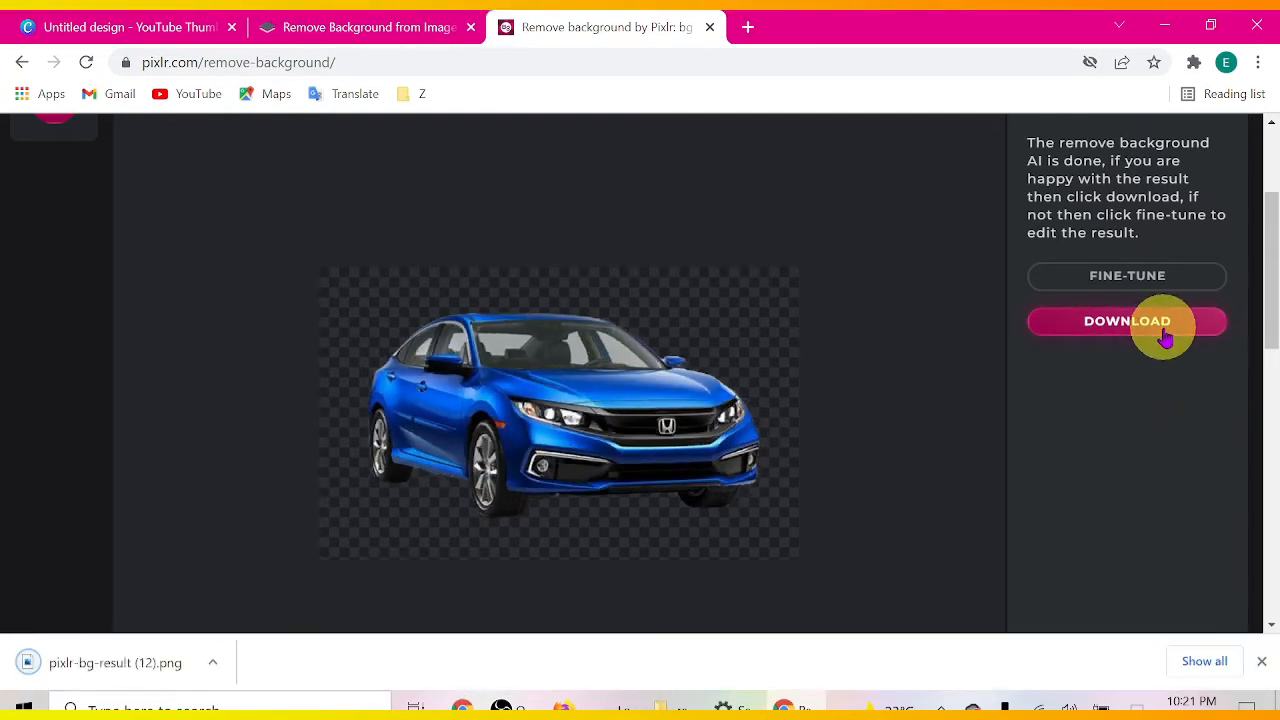
# Step: Start fine-tuning the cutout of the man in the camouflage shirt, with a Remove-mode brush of 20 px size and 10% softness
pyautogui.moveTo(1272, 257); pyautogui.dragTo(1266, 155)
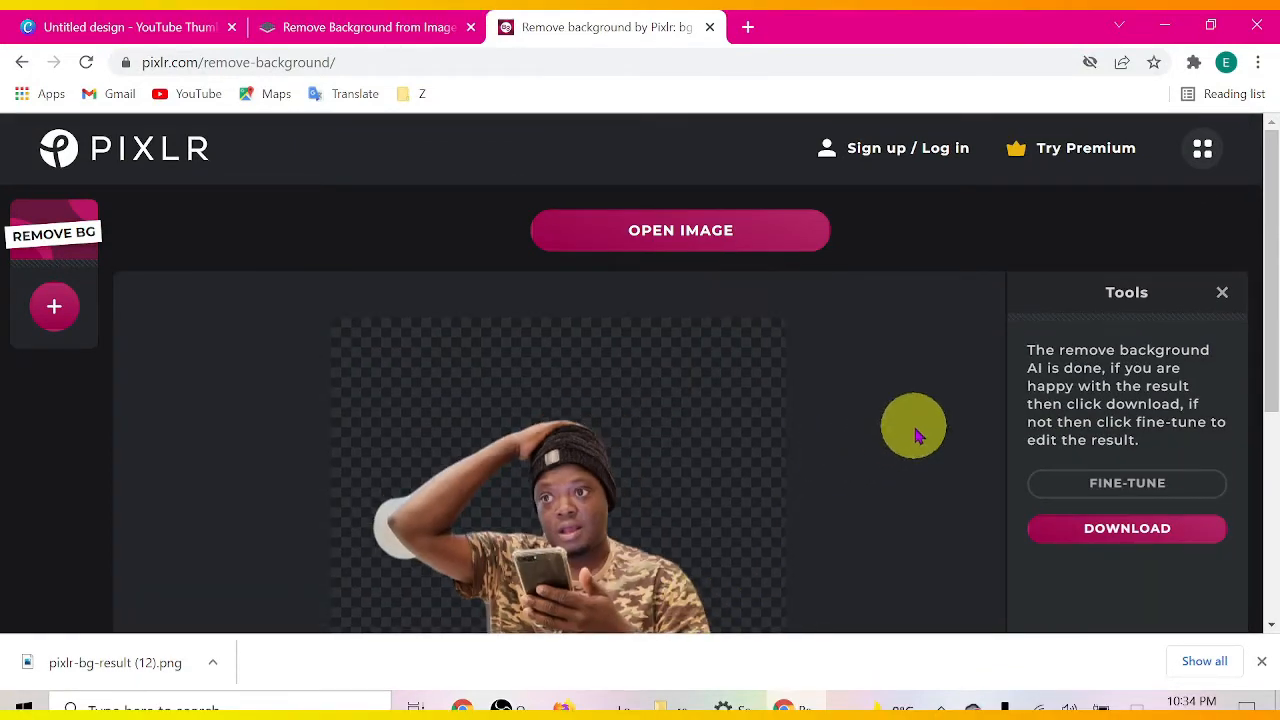
pyautogui.moveTo(1266, 321); pyautogui.dragTo(1163, 427)
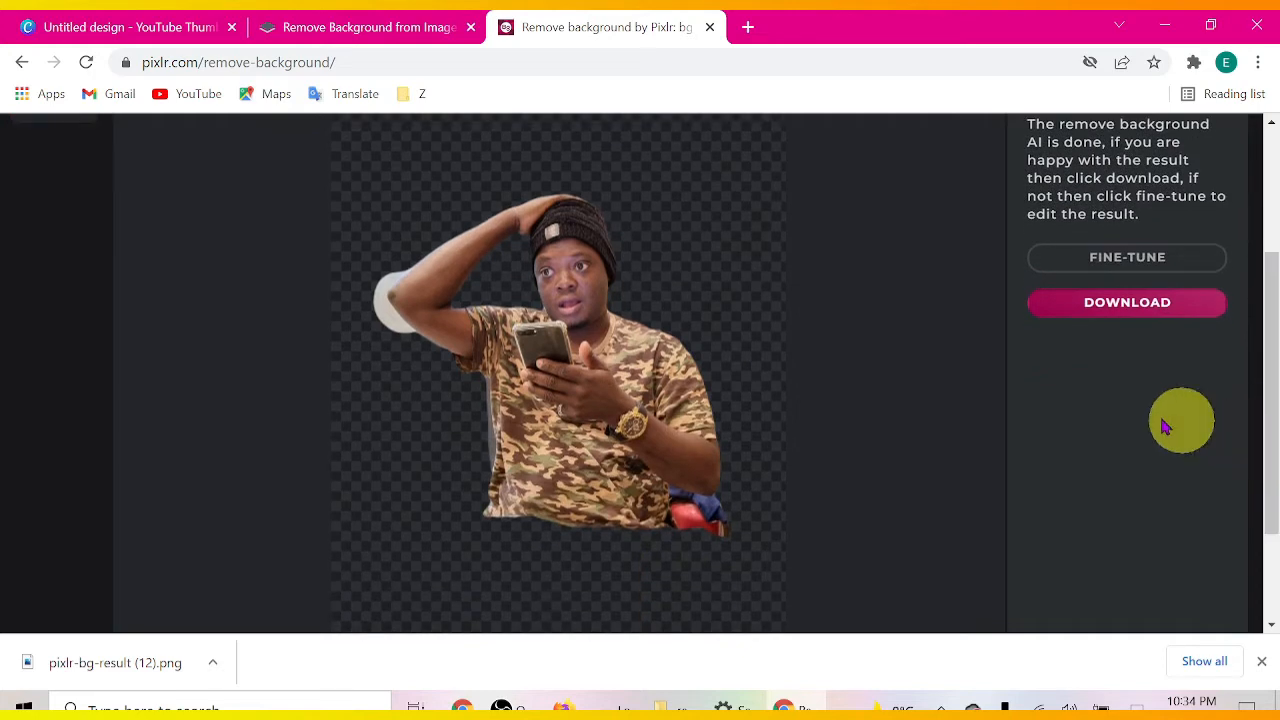
pyautogui.scroll(4, 710, 530)
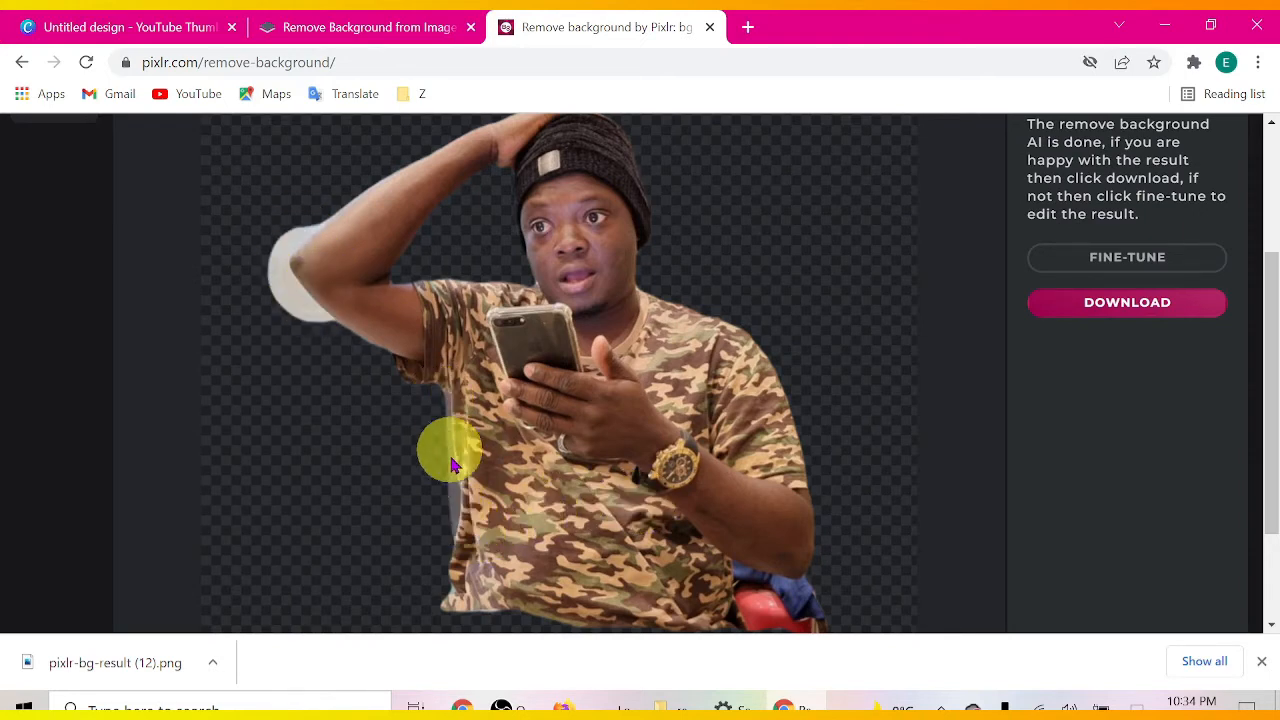
pyautogui.scroll(-1, 764, 594)
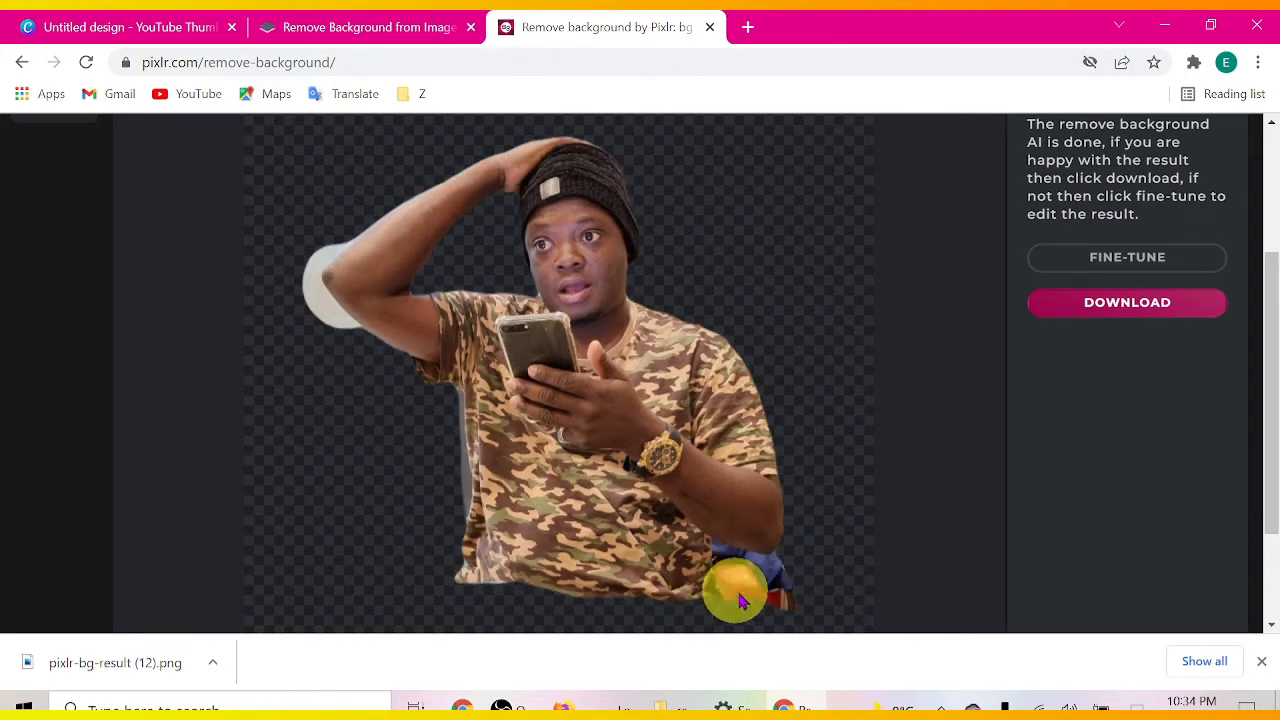
pyautogui.click(1130, 260)
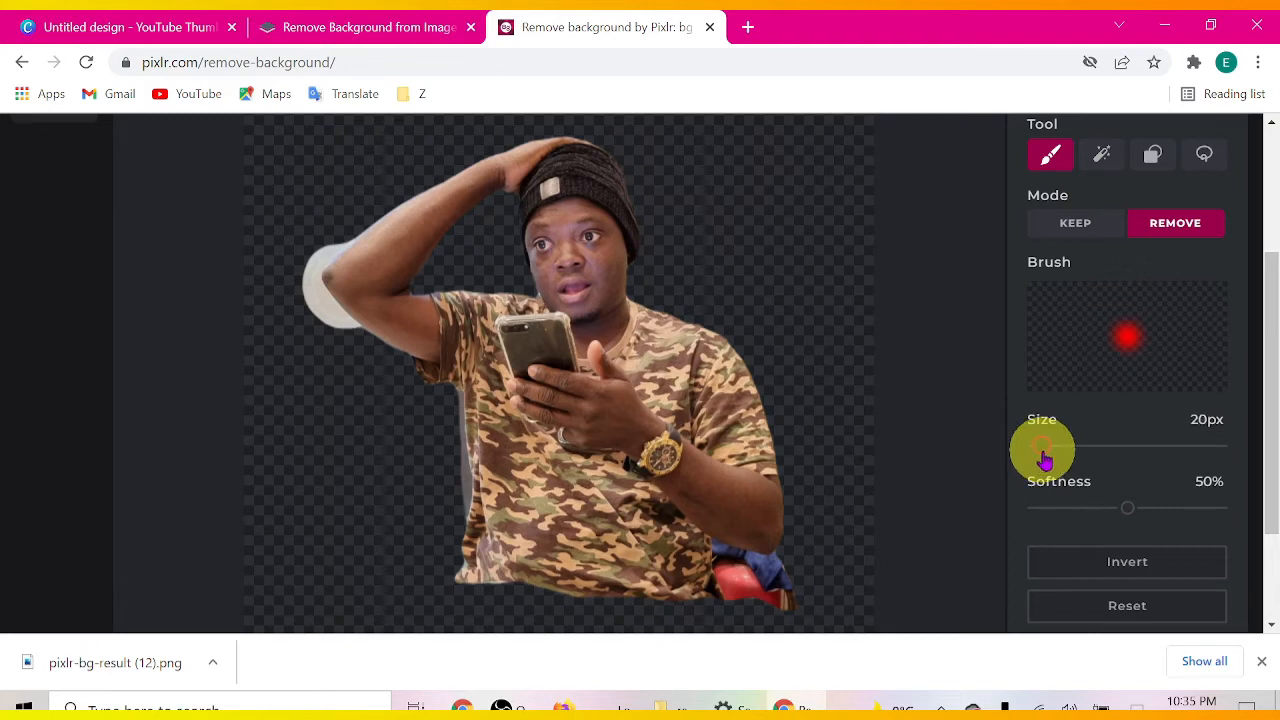
pyautogui.moveTo(1043, 457); pyautogui.dragTo(1006, 434)
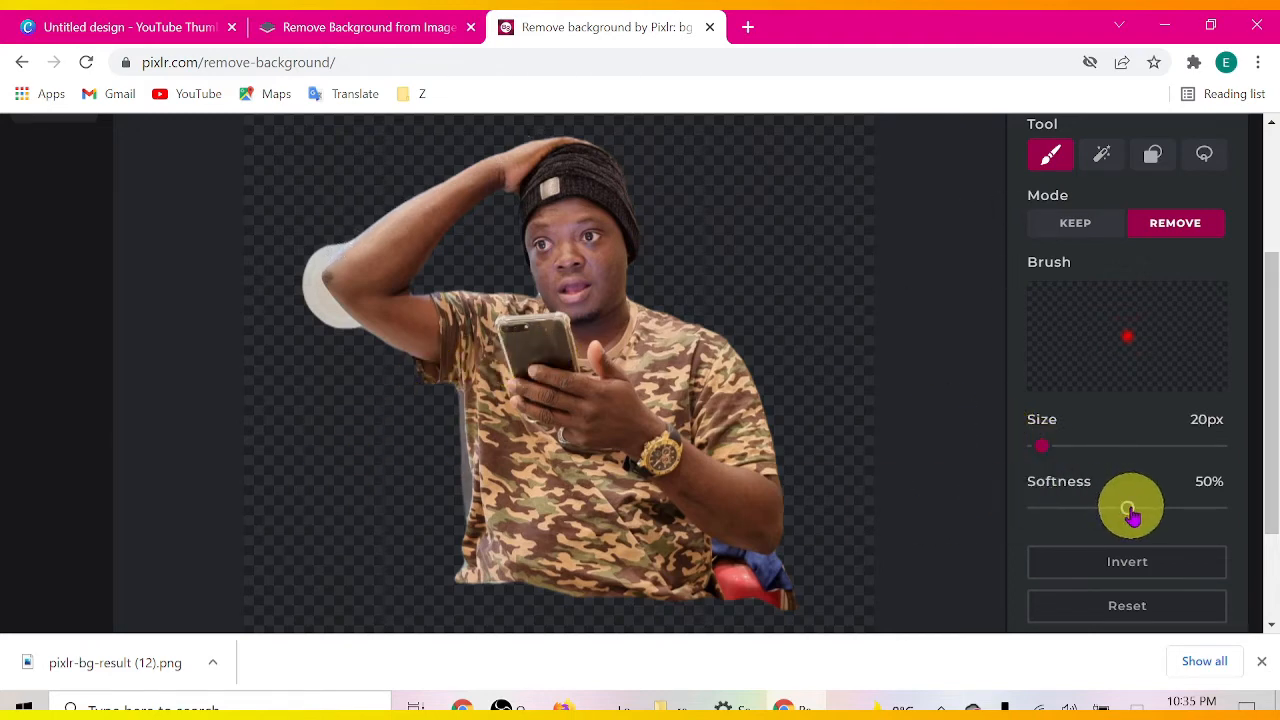
pyautogui.moveTo(1129, 518); pyautogui.dragTo(1065, 520)
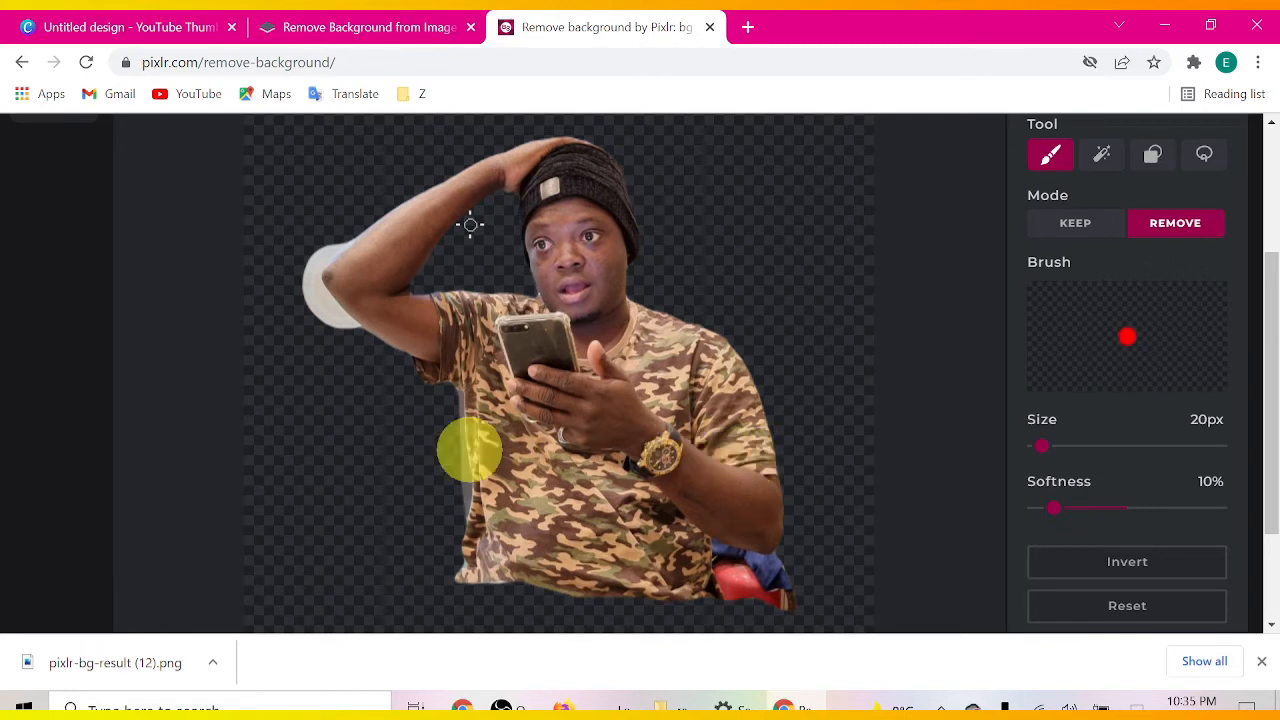
# Step: Brush away the leftover grey-white patch around the man's raised elbow and along the edges of his arm
pyautogui.scroll(1, 319, 487)
pyautogui.scroll(3, 319, 487)
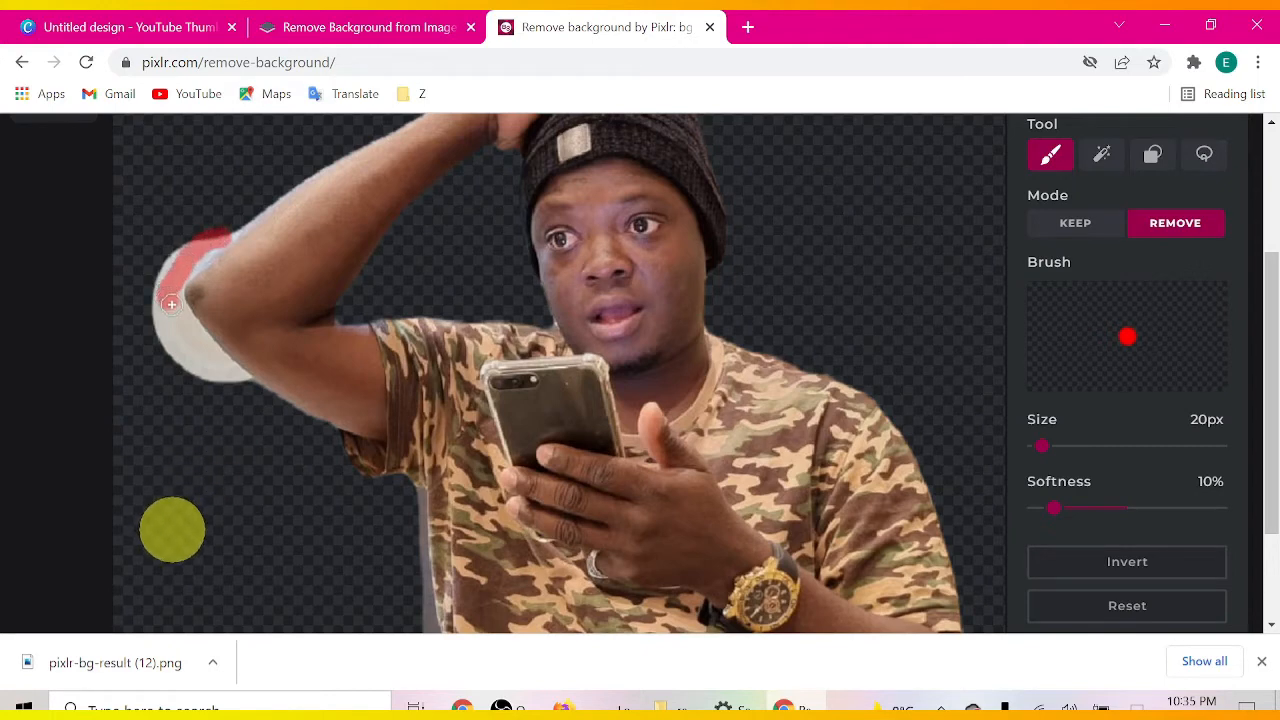
pyautogui.moveTo(171, 304); pyautogui.dragTo(183, 324)
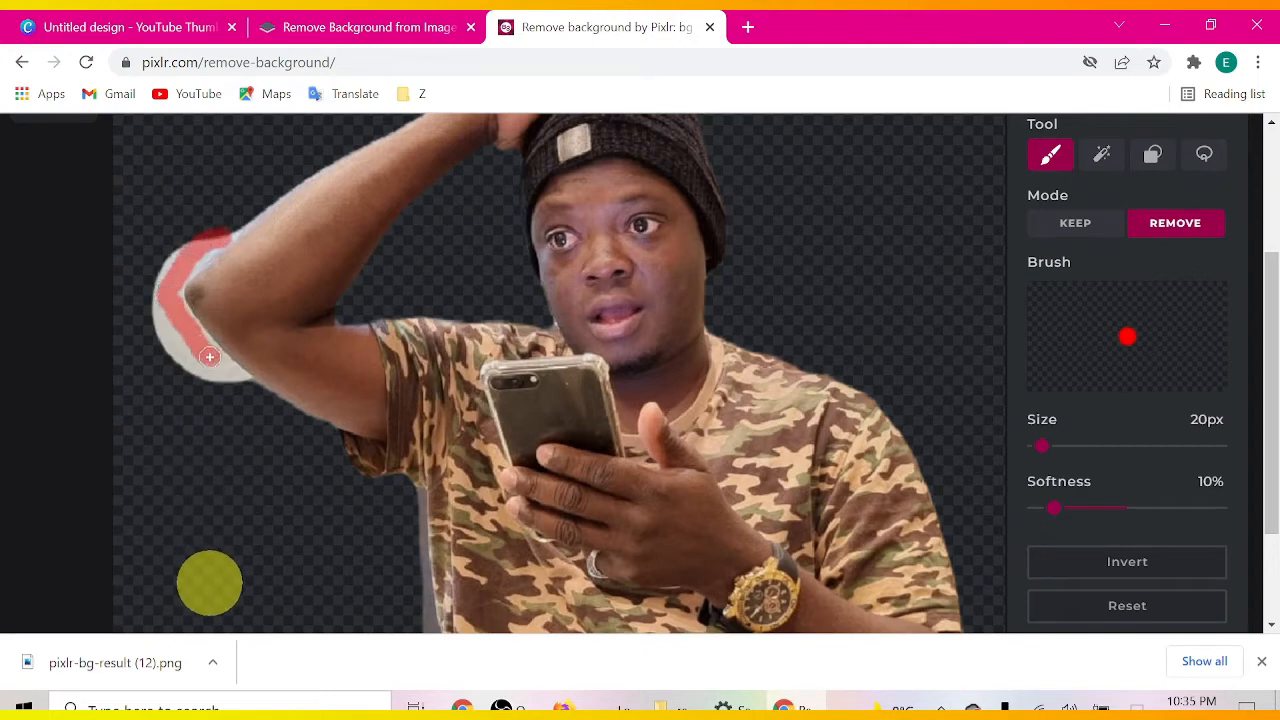
pyautogui.moveTo(219, 372); pyautogui.dragTo(240, 383)
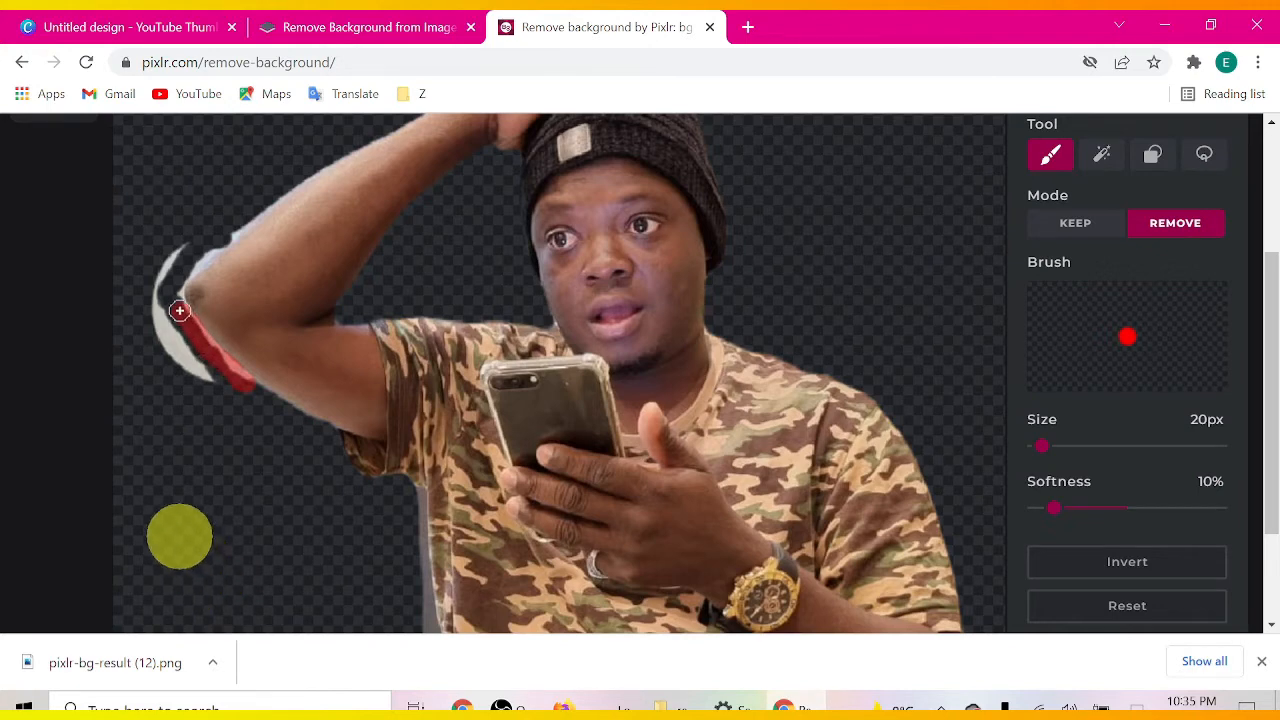
pyautogui.moveTo(171, 292); pyautogui.dragTo(200, 250)
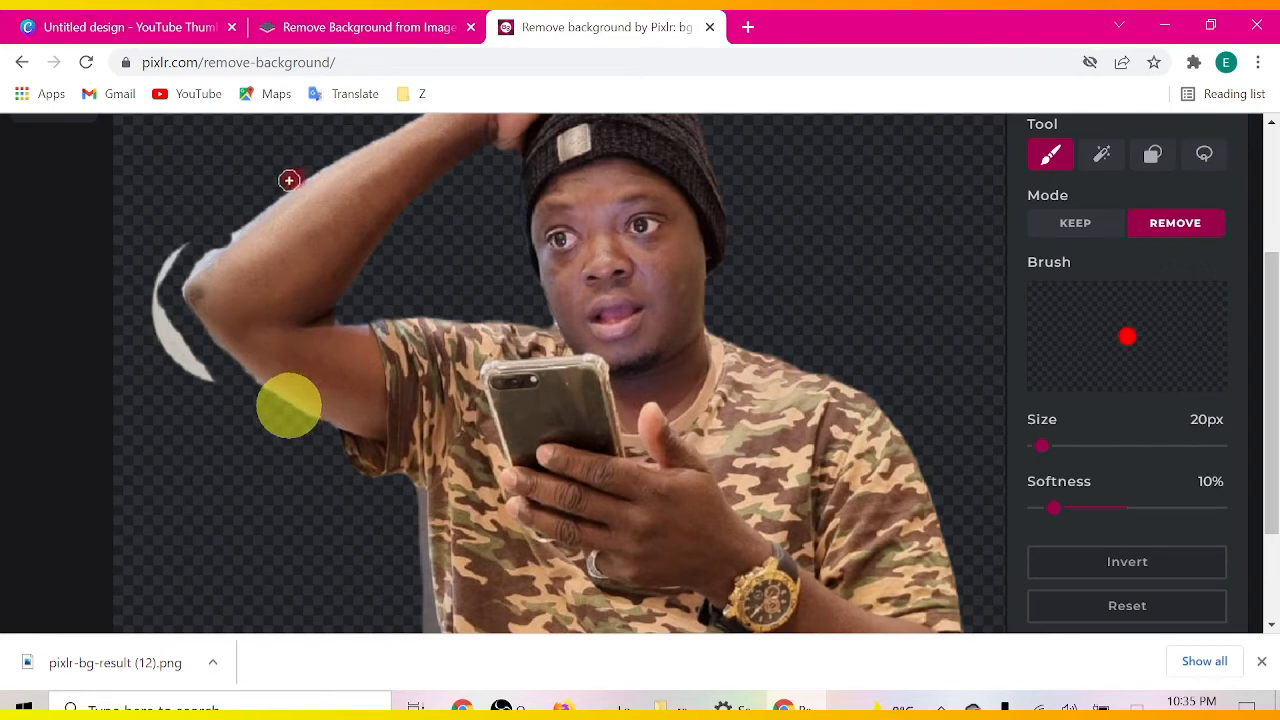
pyautogui.moveTo(277, 186); pyautogui.dragTo(180, 273)
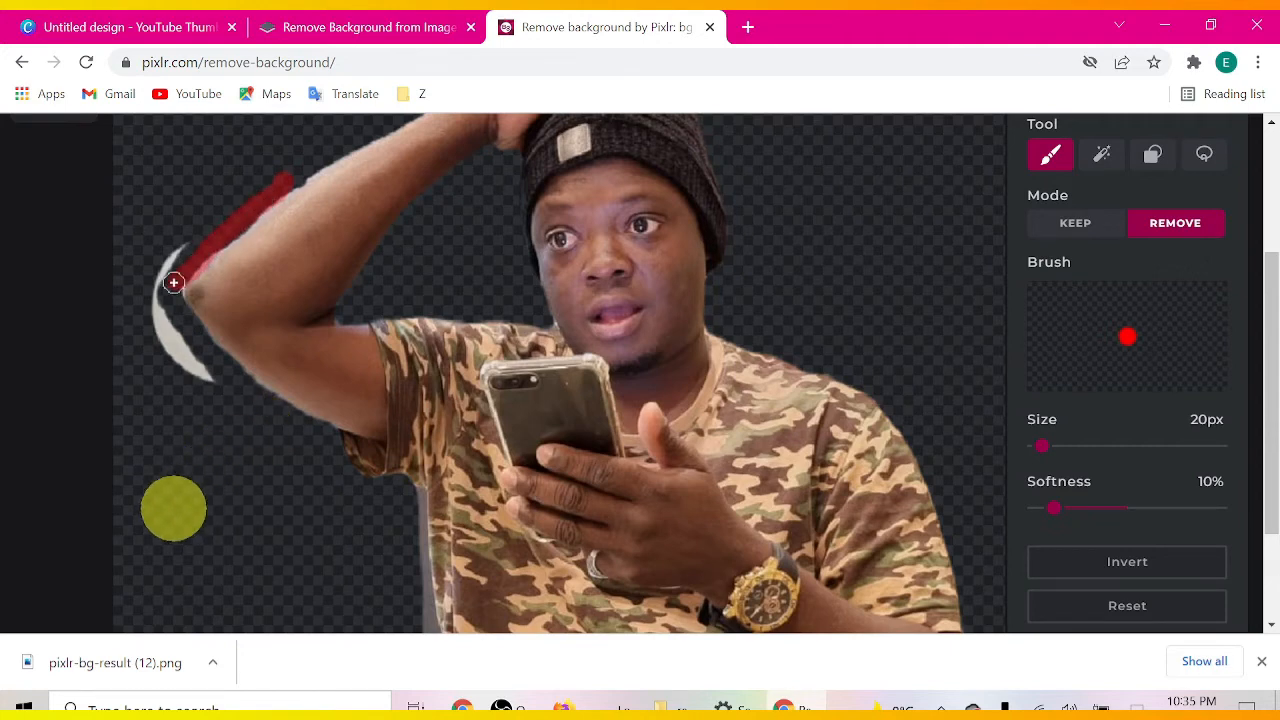
pyautogui.scroll(-2, 173, 283)
pyautogui.moveTo(203, 205)
pyautogui.mouseDown()
pyautogui.moveTo(317, 316)
pyautogui.moveTo(363, 321)
pyautogui.mouseUp()
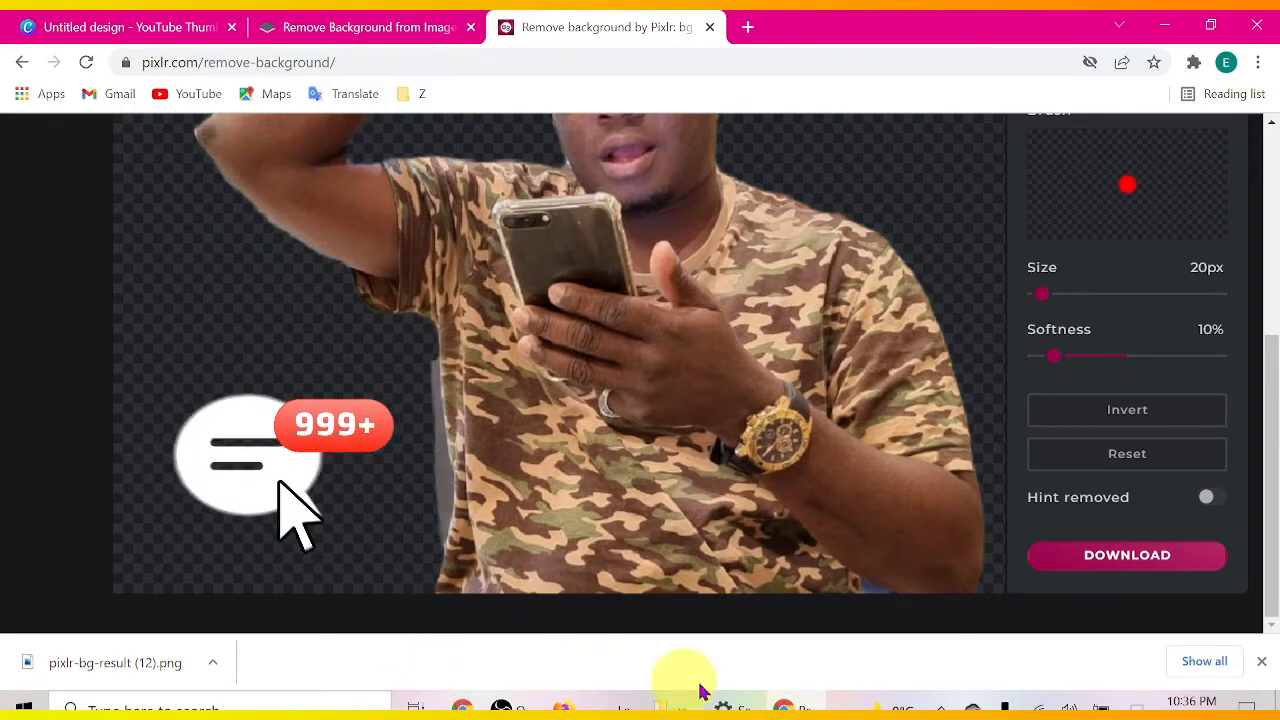
# Step: Brush away the grey background strip along the shirt's side edge below the raised arm
pyautogui.scroll(-2, 585, 448)
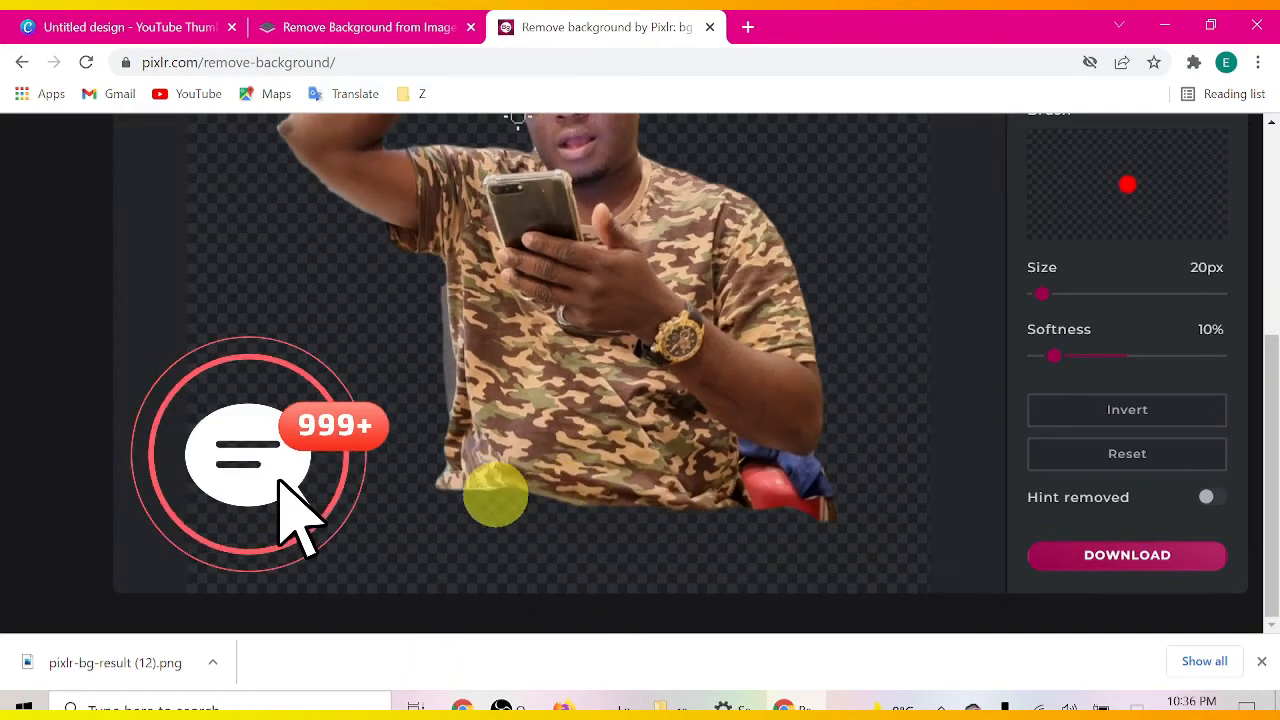
pyautogui.scroll(-3, 445, 560)
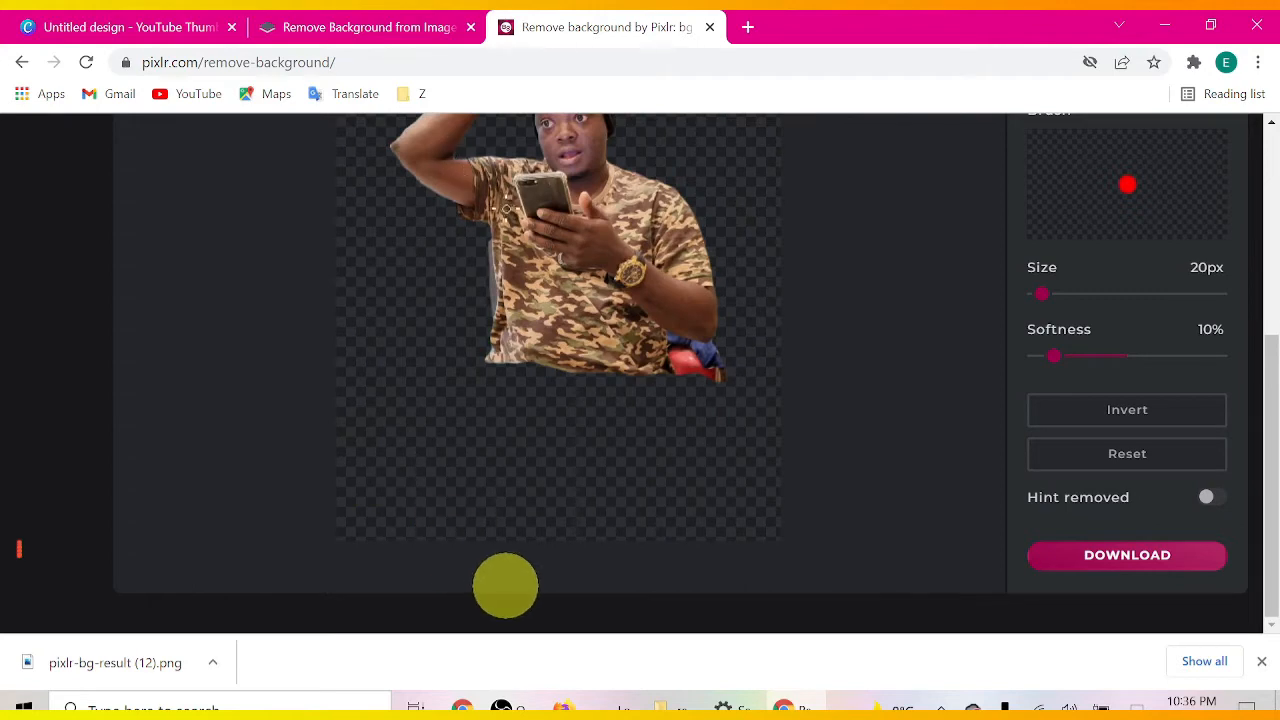
pyautogui.scroll(5, 437, 257)
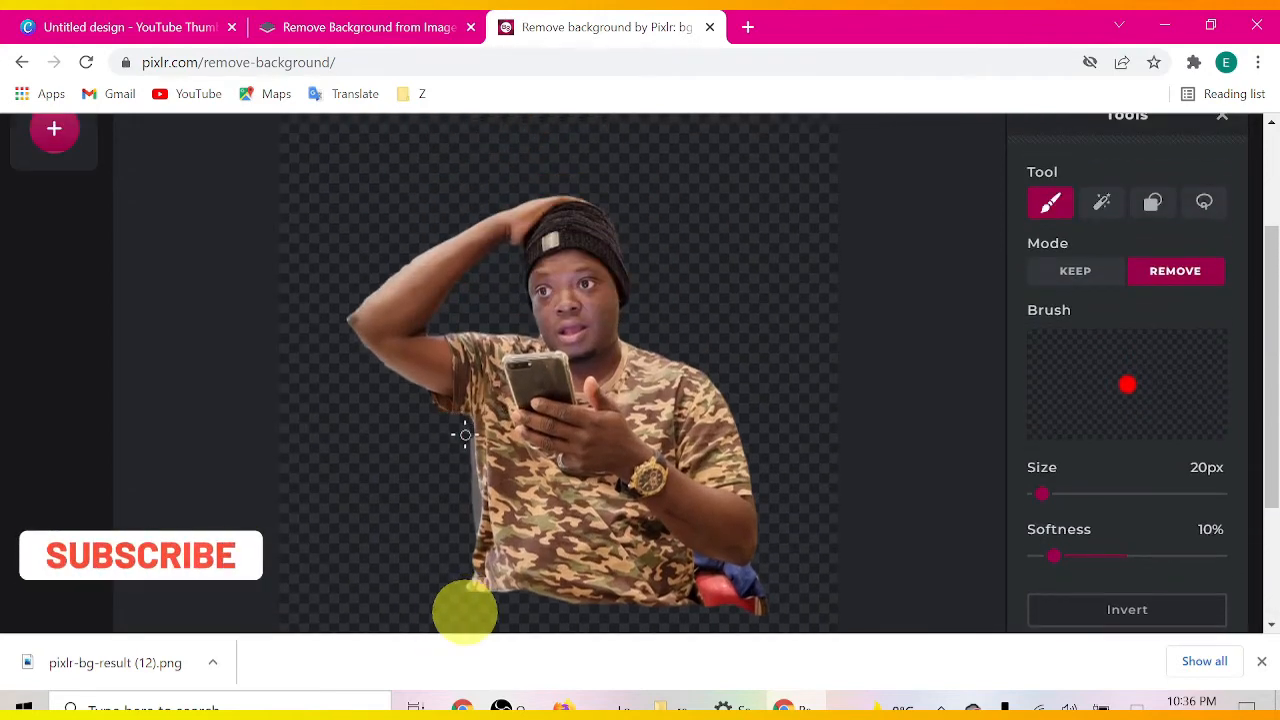
pyautogui.moveTo(468, 444); pyautogui.dragTo(477, 529)
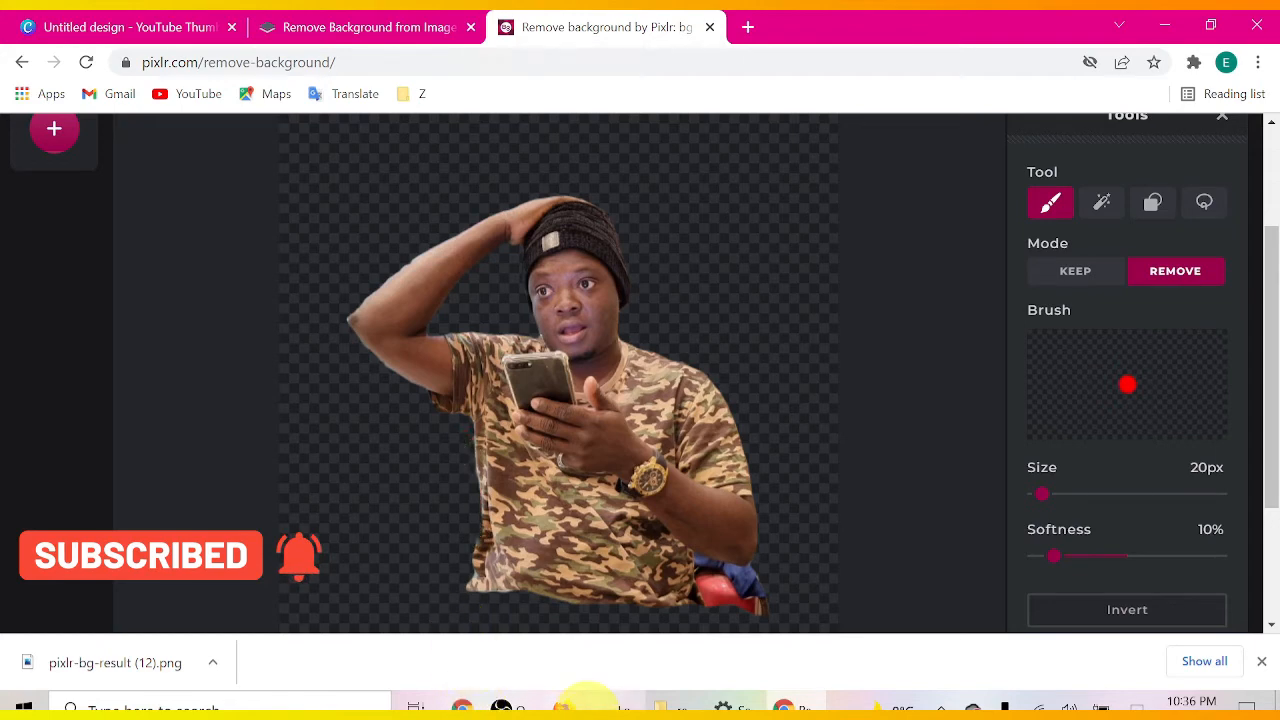
# Step: Erase the red and blue leftovers beside the shirt's hem below the watch arm, using a 71 px Remove brush with 24% softness
pyautogui.scroll(-2, 742, 341)
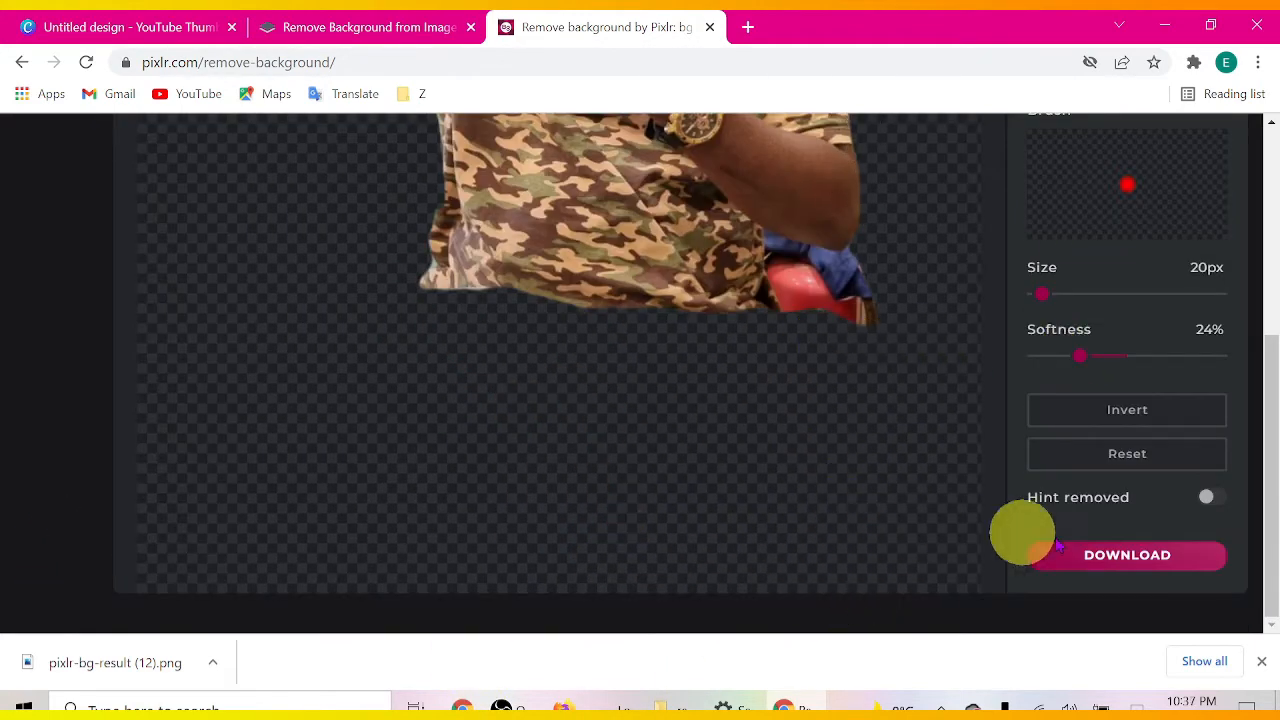
pyautogui.moveTo(1271, 504); pyautogui.dragTo(1271, 403)
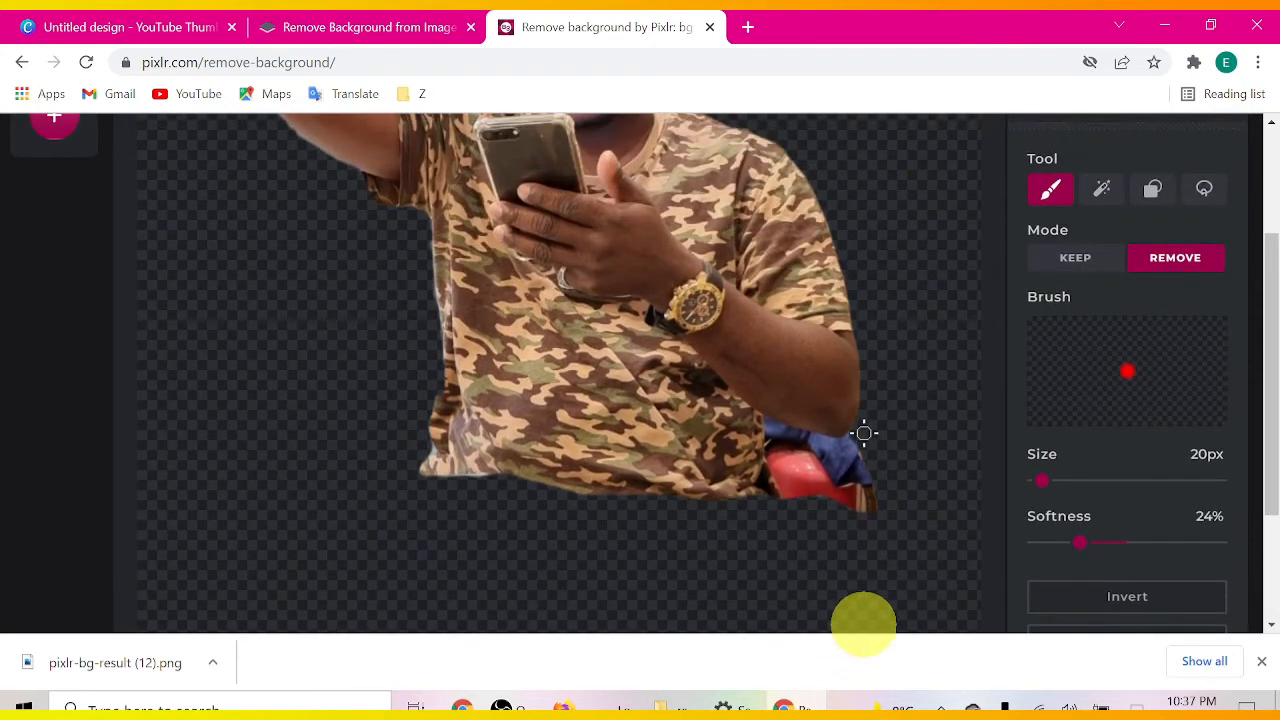
pyautogui.moveTo(1268, 478); pyautogui.dragTo(1268, 457)
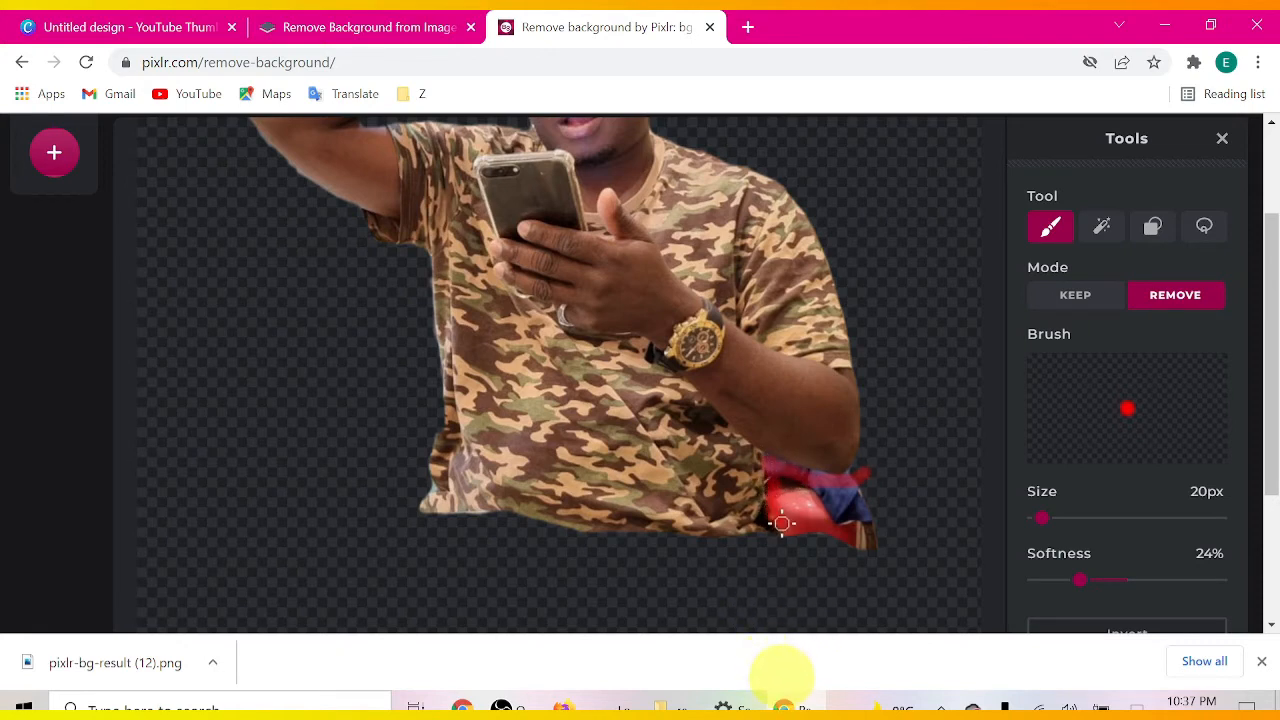
pyautogui.moveTo(782, 522)
pyautogui.mouseDown()
pyautogui.moveTo(766, 494)
pyautogui.moveTo(884, 532)
pyautogui.moveTo(814, 471)
pyautogui.moveTo(848, 481)
pyautogui.moveTo(857, 534)
pyautogui.moveTo(799, 528)
pyautogui.mouseUp()
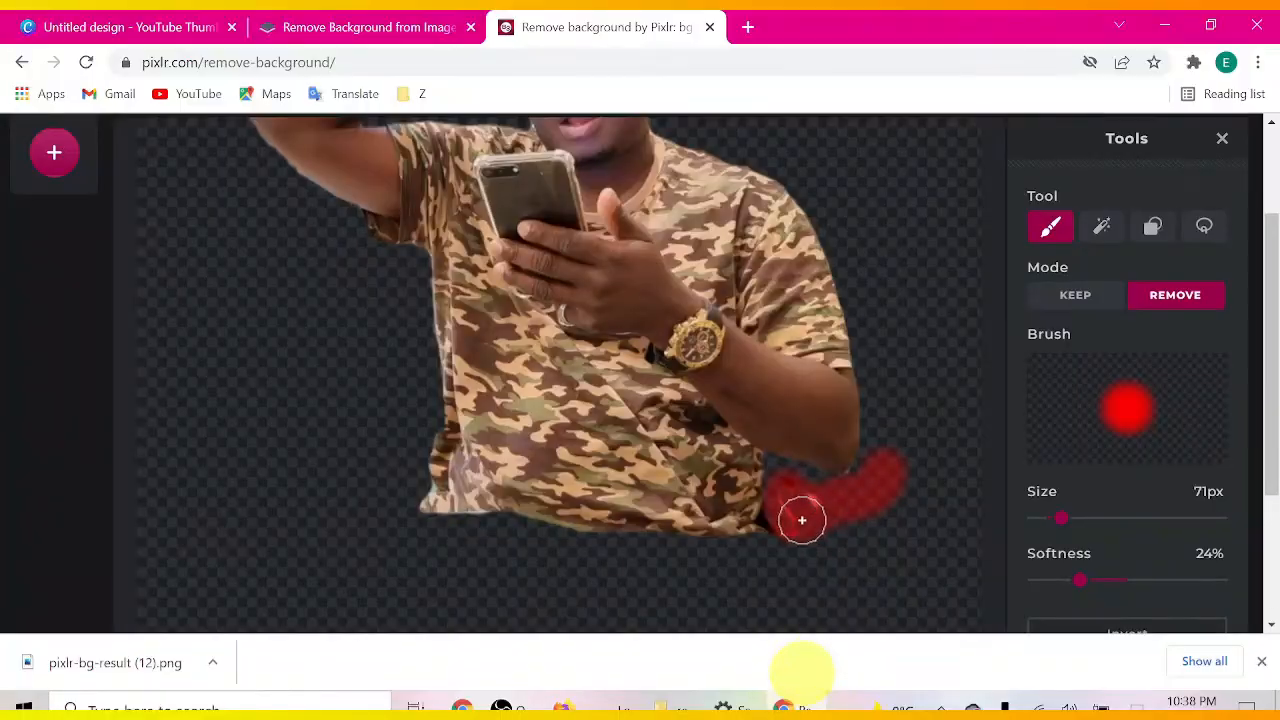
pyautogui.moveTo(802, 520); pyautogui.dragTo(857, 500)
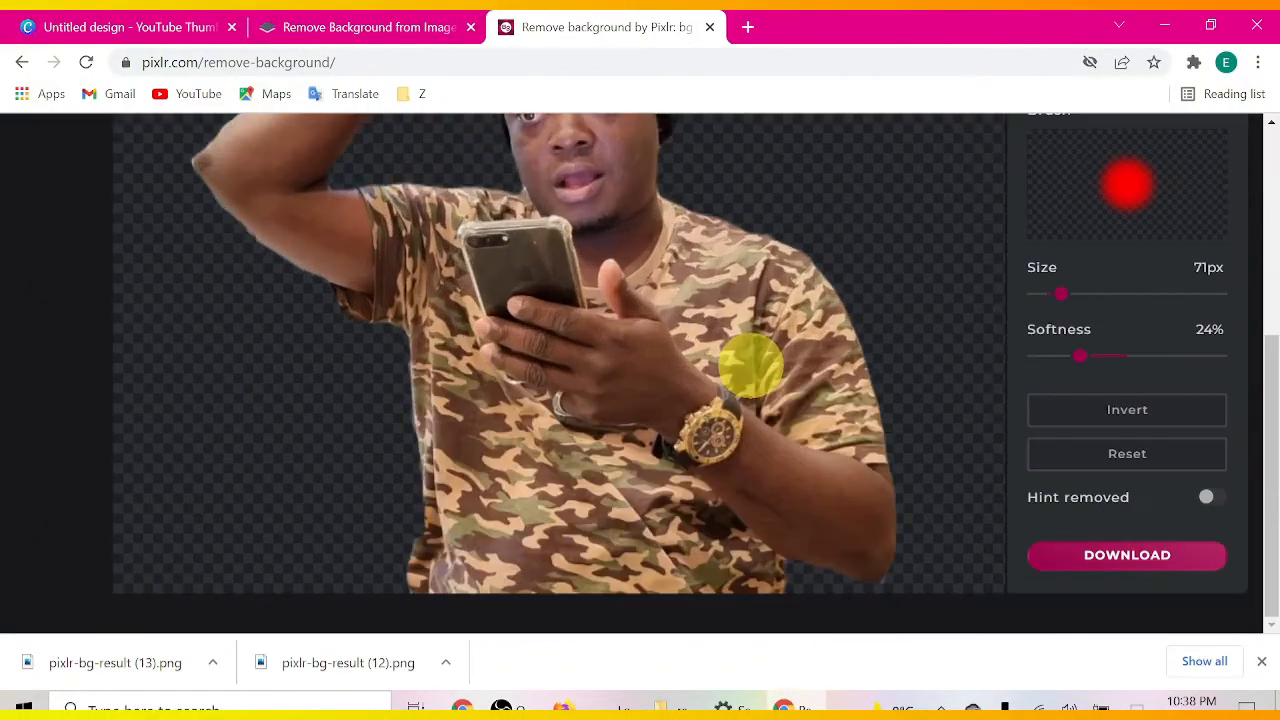
# Step: Download the fine-tuned cutout of the man holding the phone
pyautogui.scroll(-2, 751, 364)
pyautogui.moveTo(1277, 407); pyautogui.dragTo(1260, 329)
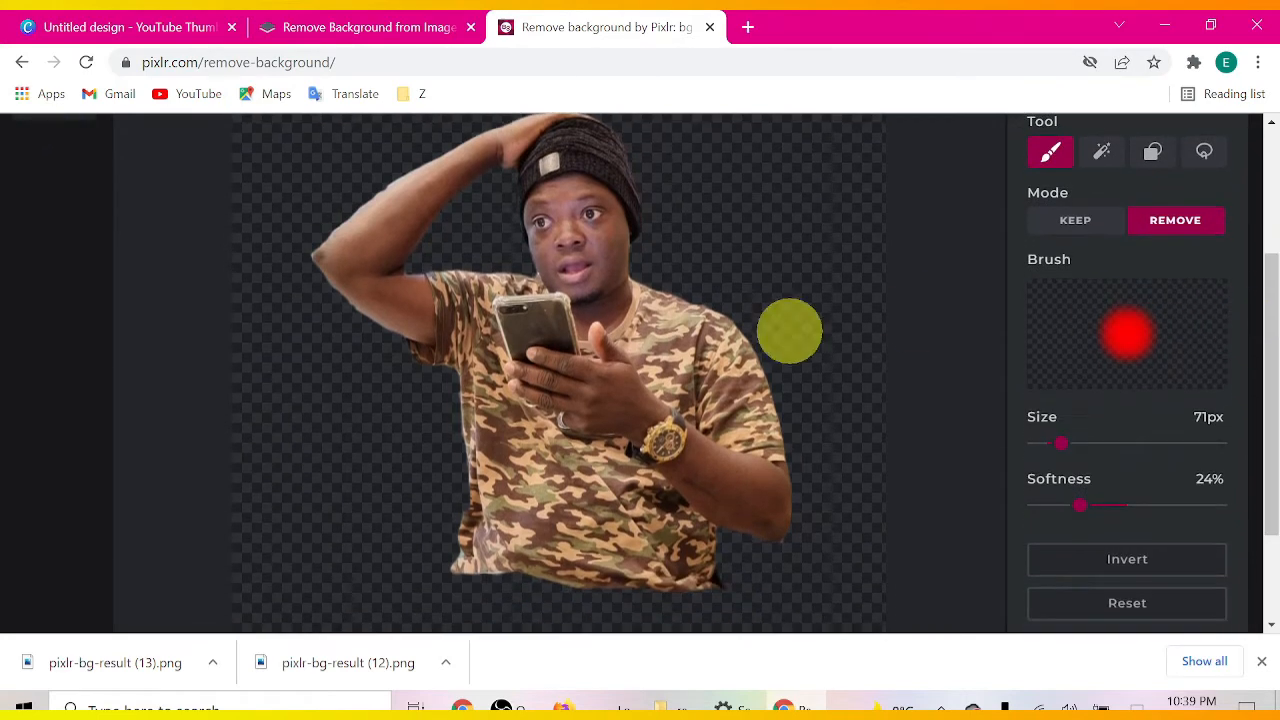
pyautogui.moveTo(1270, 420); pyautogui.dragTo(1270, 517)
pyautogui.click(1152, 560)
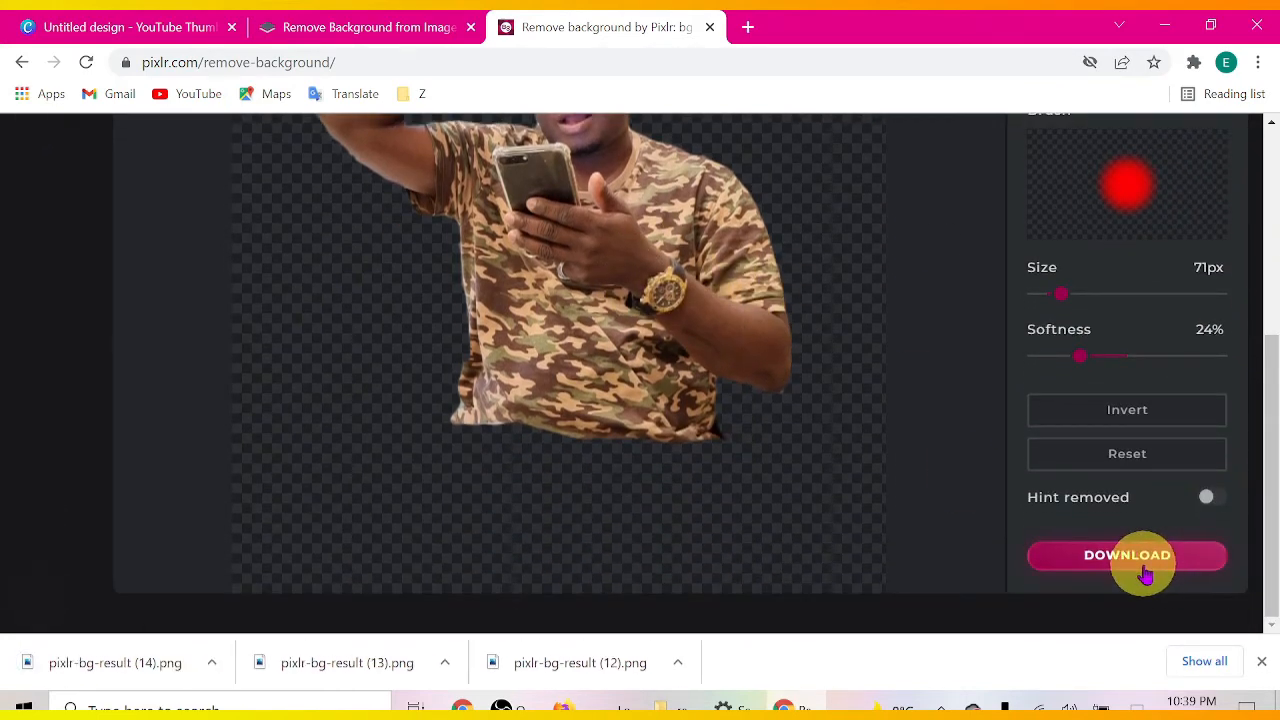
# Step: Open the photo of the man with both hands raised for automatic background removal
pyautogui.moveTo(1268, 480); pyautogui.dragTo(1271, 251)
pyautogui.click(680, 240)
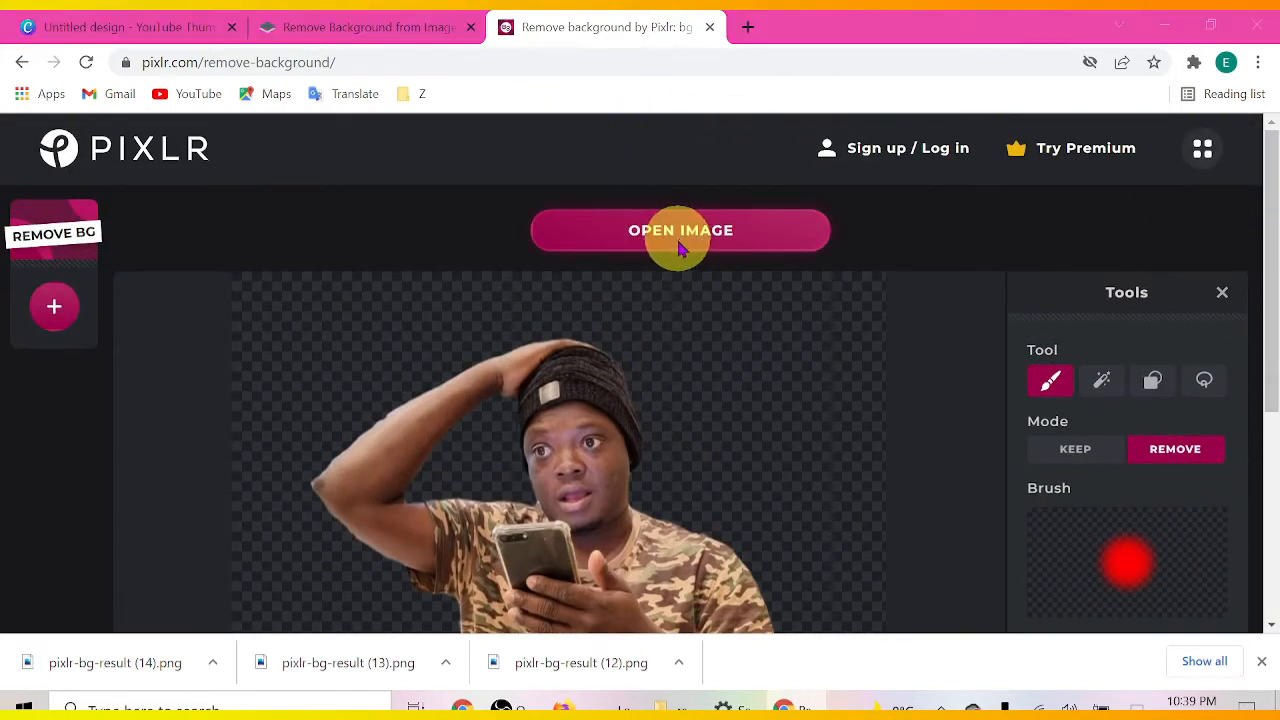
pyautogui.doubleClick(651, 457)
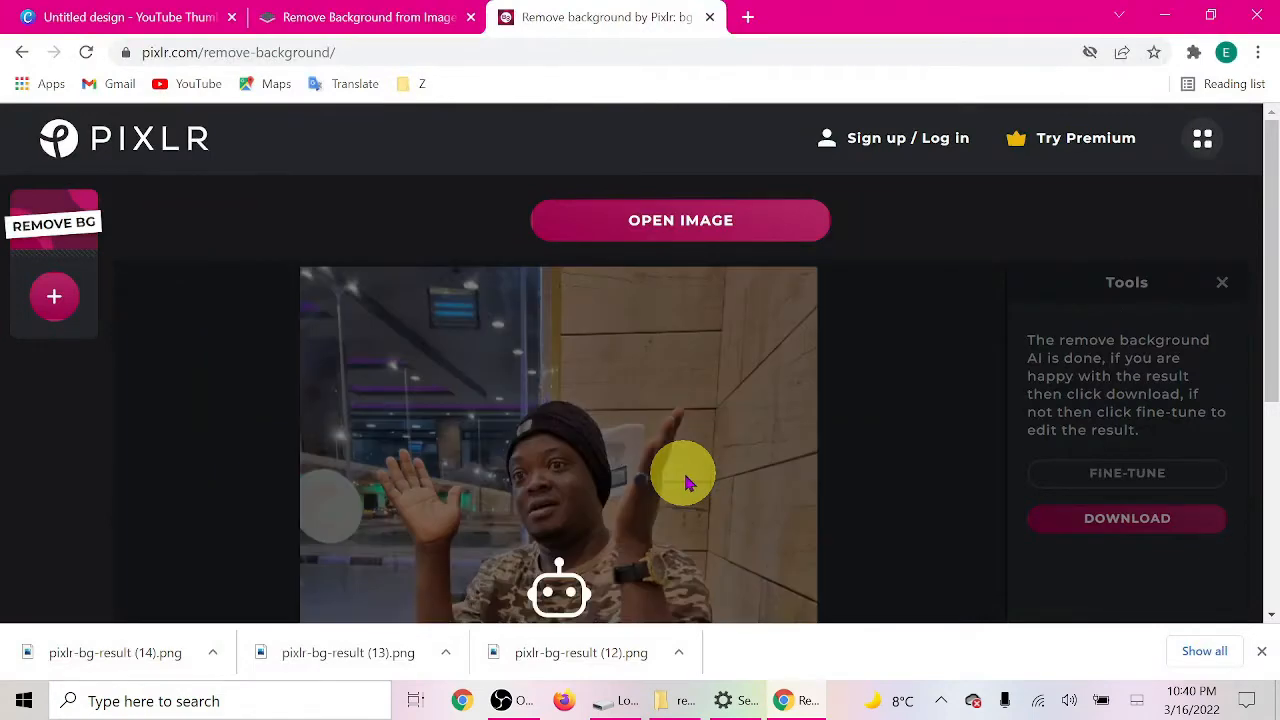
# Step: Examine the cutout of the man with raised hands up close, especially around the wristwatch and arms
pyautogui.scroll(-2, 667, 427)
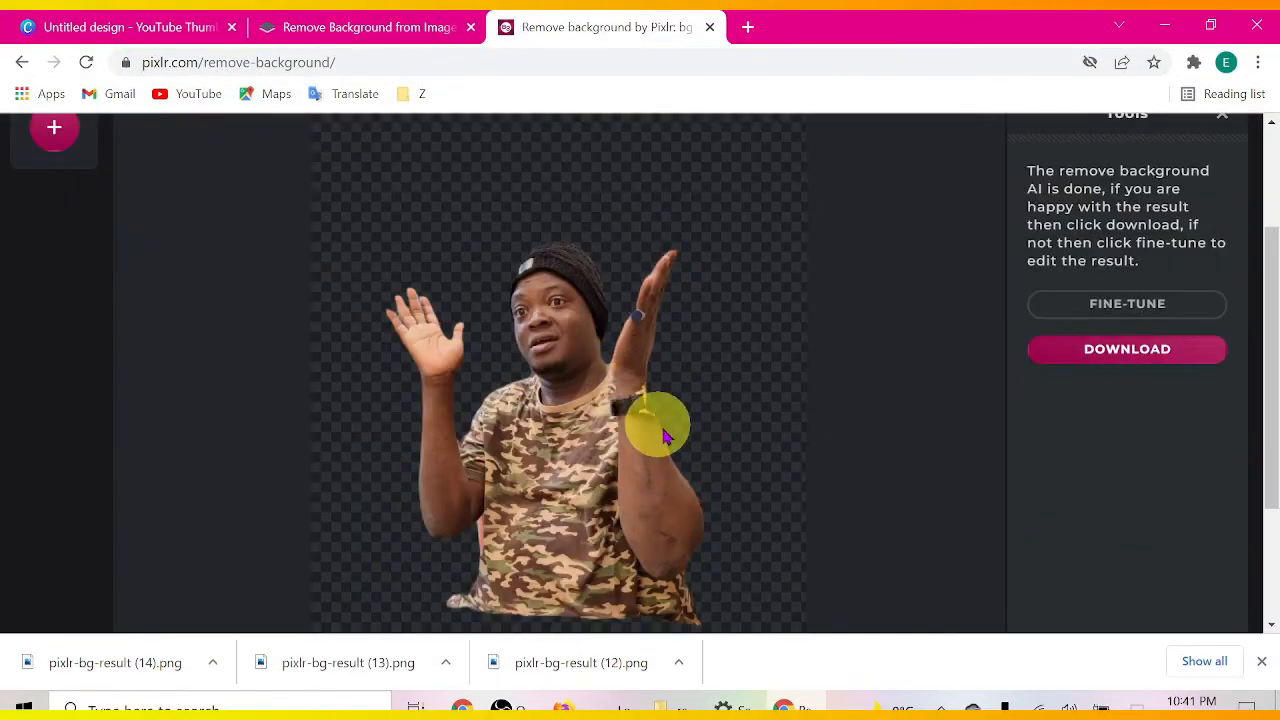
pyautogui.scroll(2, 670, 424)
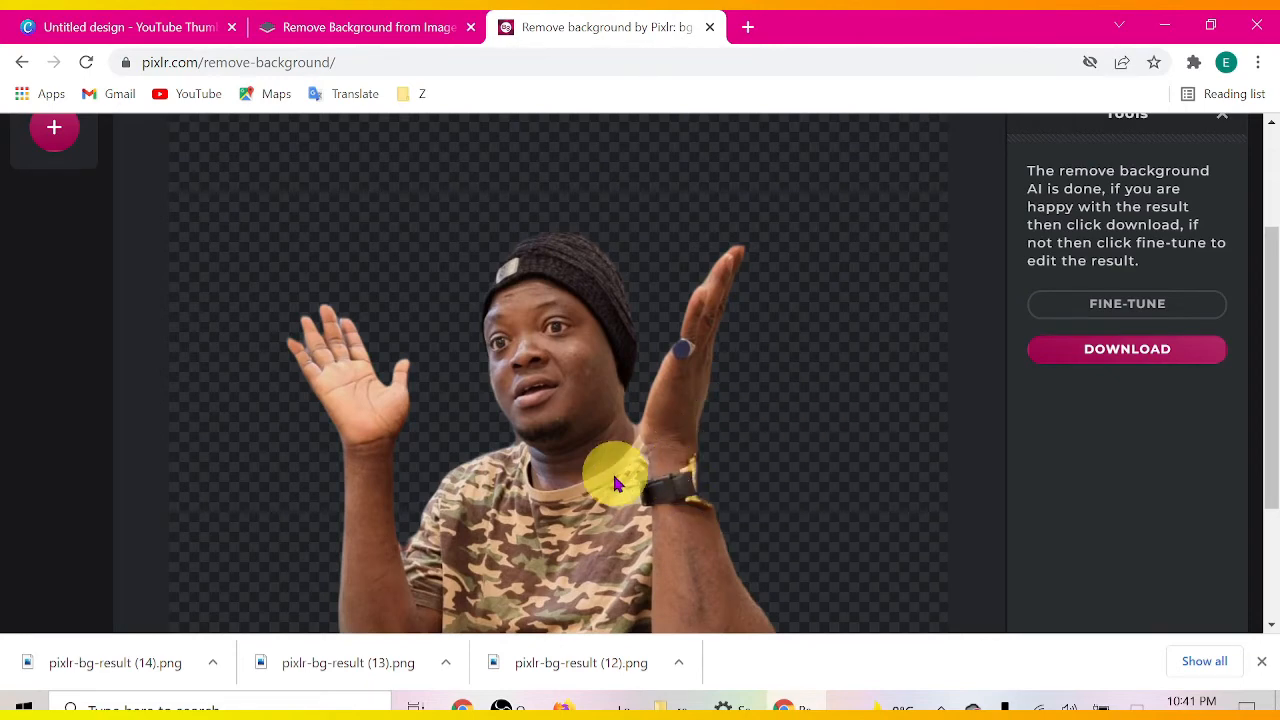
pyautogui.scroll(-2, 616, 472)
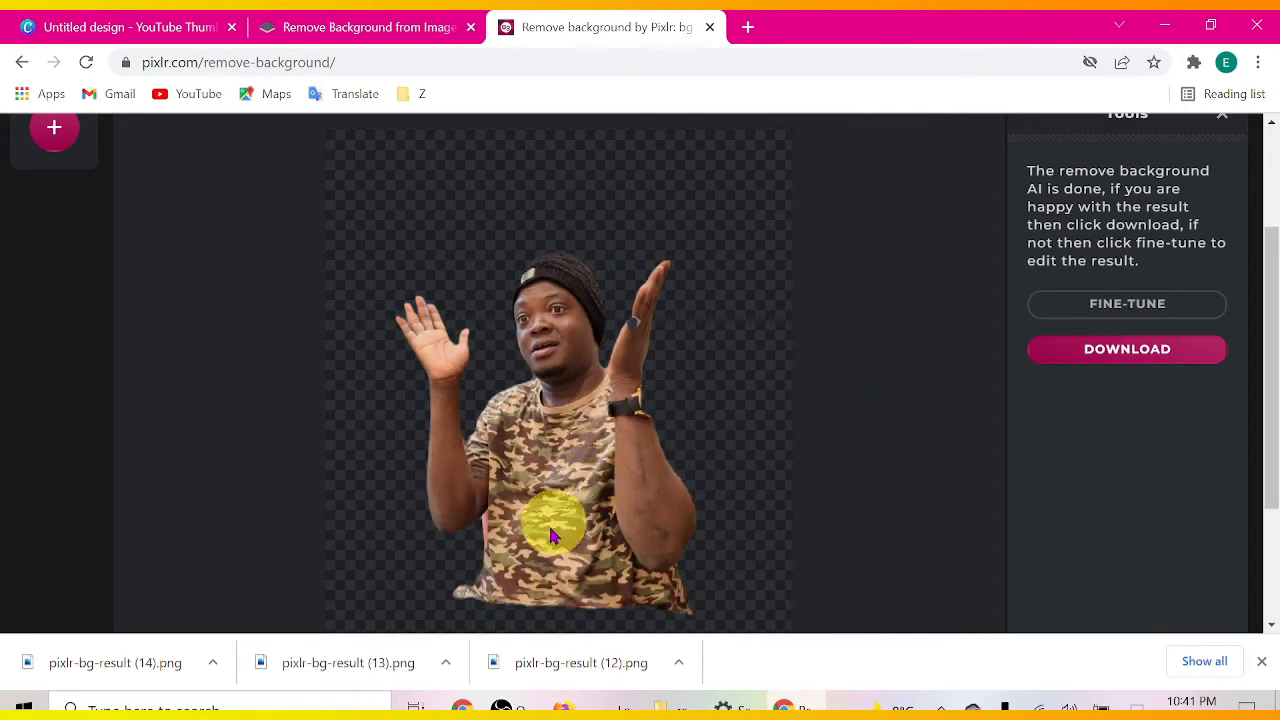
pyautogui.scroll(3, 491, 543)
pyautogui.scroll(-3, 470, 600)
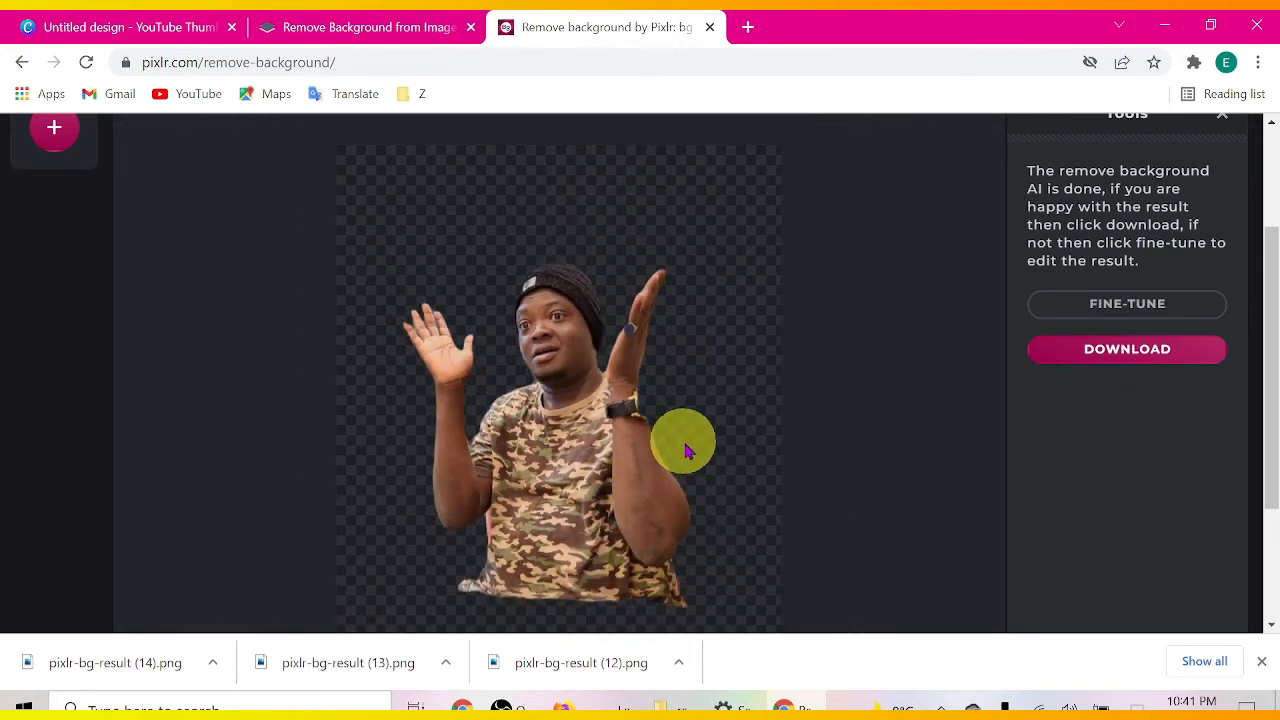
pyautogui.scroll(2, 680, 437)
pyautogui.scroll(1, 668, 430)
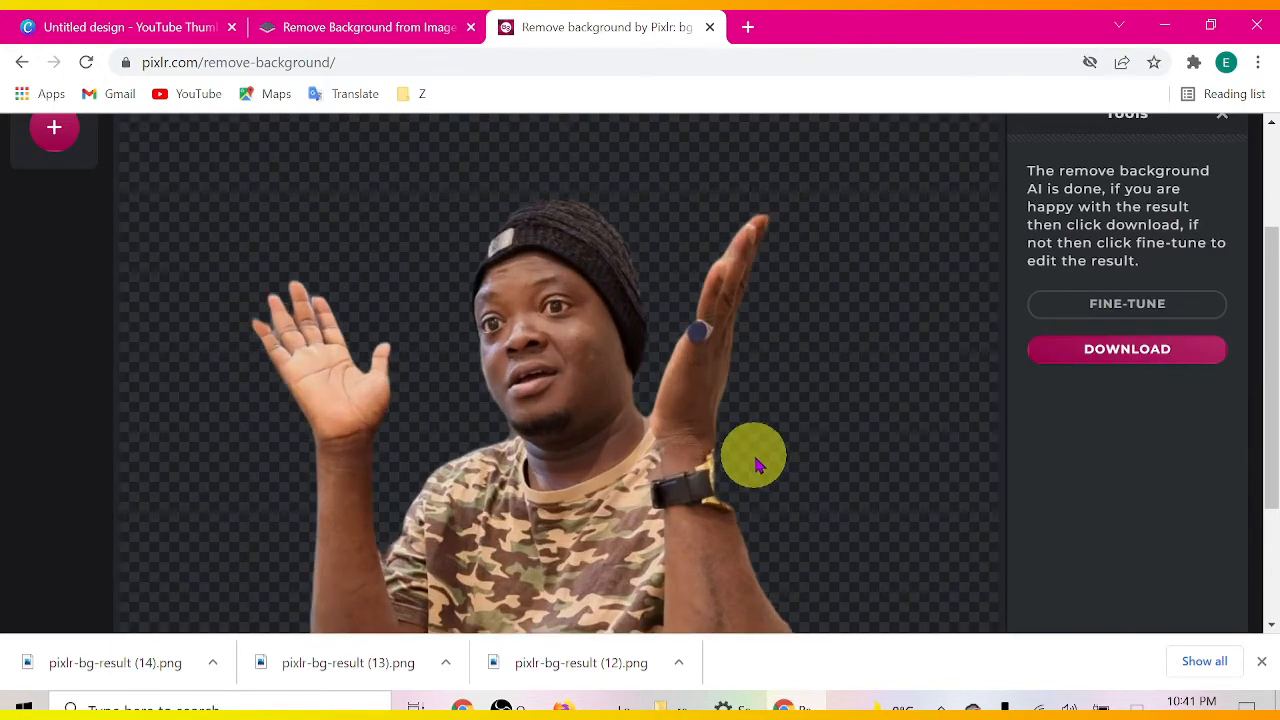
# Step: Fine-tune the cutout by restoring the wristwatch's missing face with a Keep-mode brush of 79 px size and 24% softness
pyautogui.click(1127, 304)
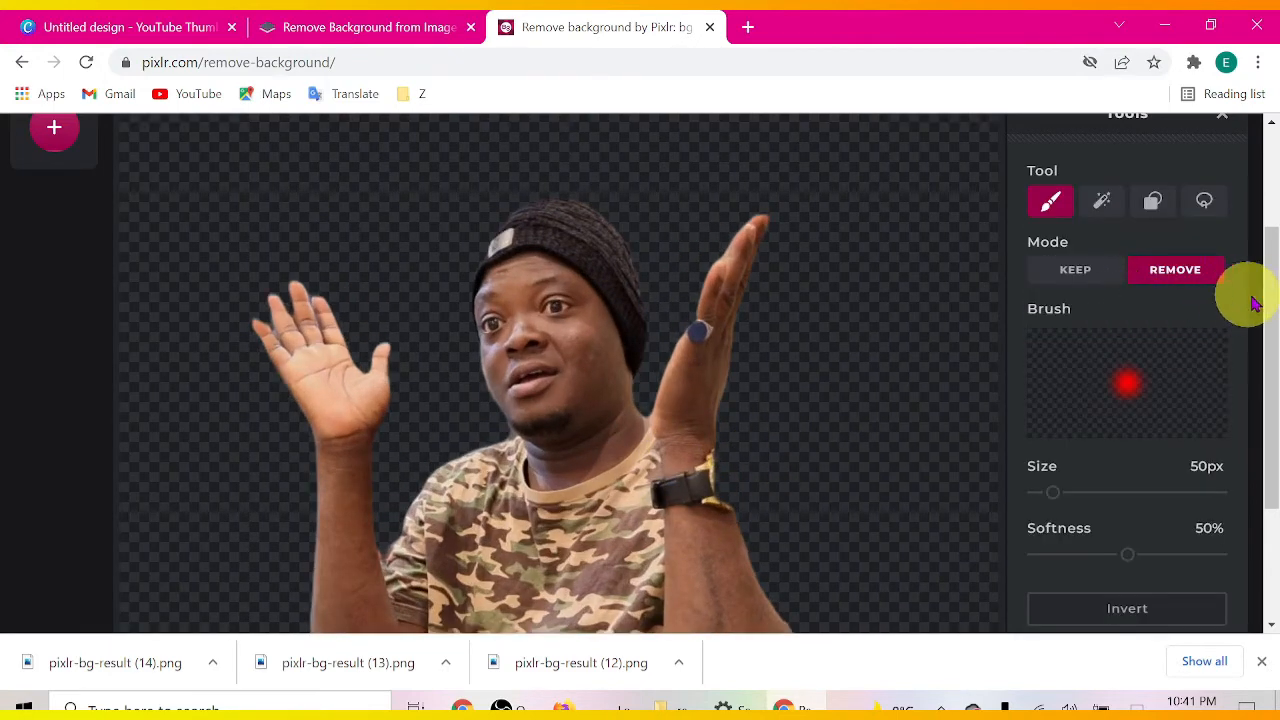
pyautogui.click(1070, 272)
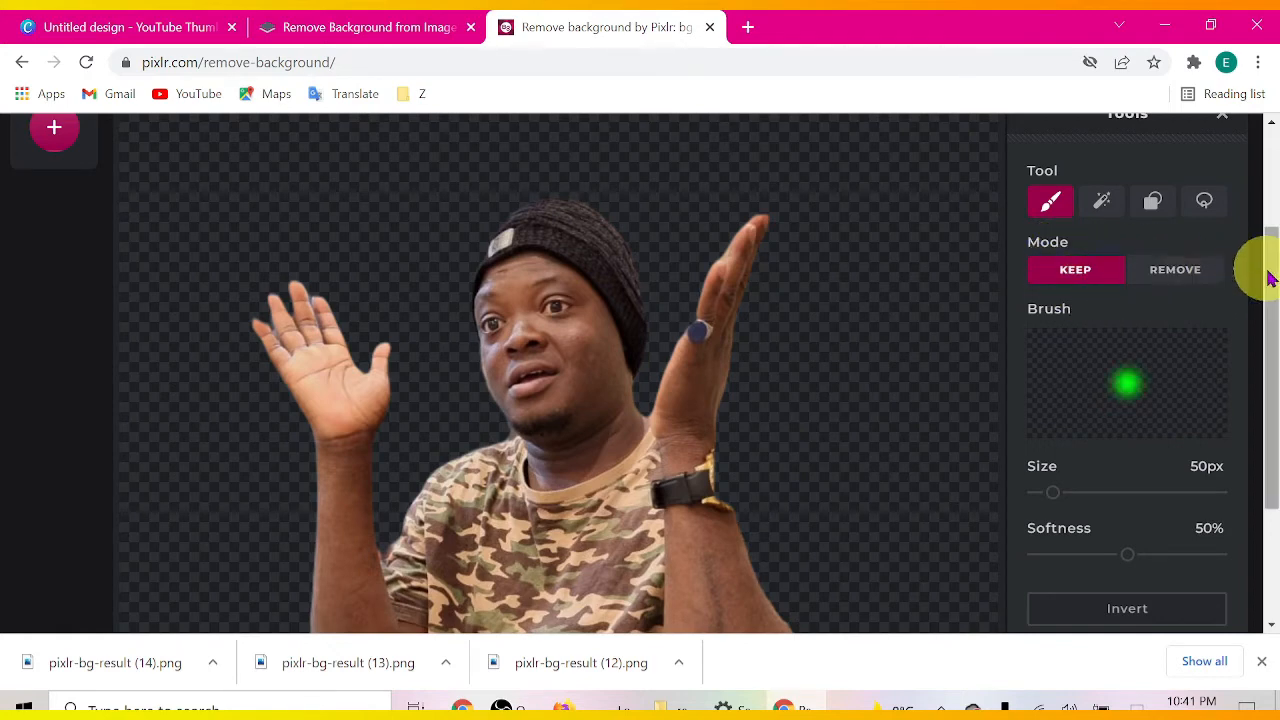
pyautogui.moveTo(1268, 271); pyautogui.dragTo(1268, 366)
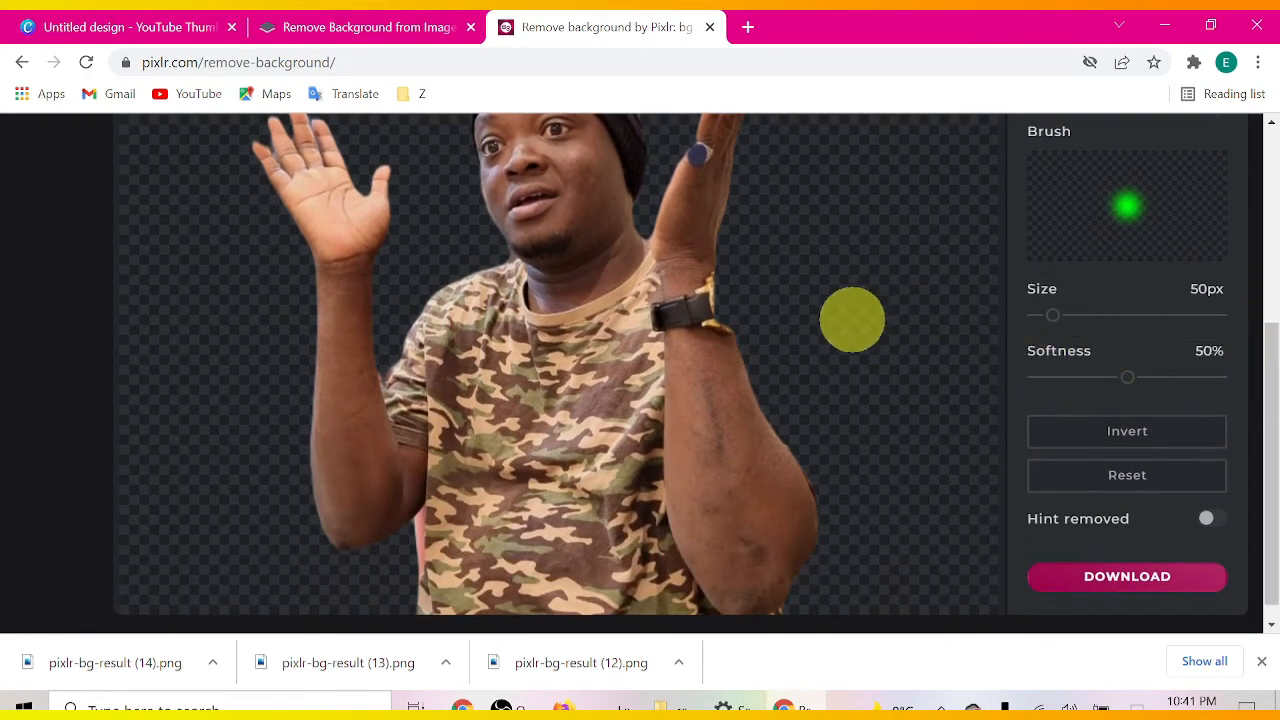
pyautogui.scroll(-3, 850, 325)
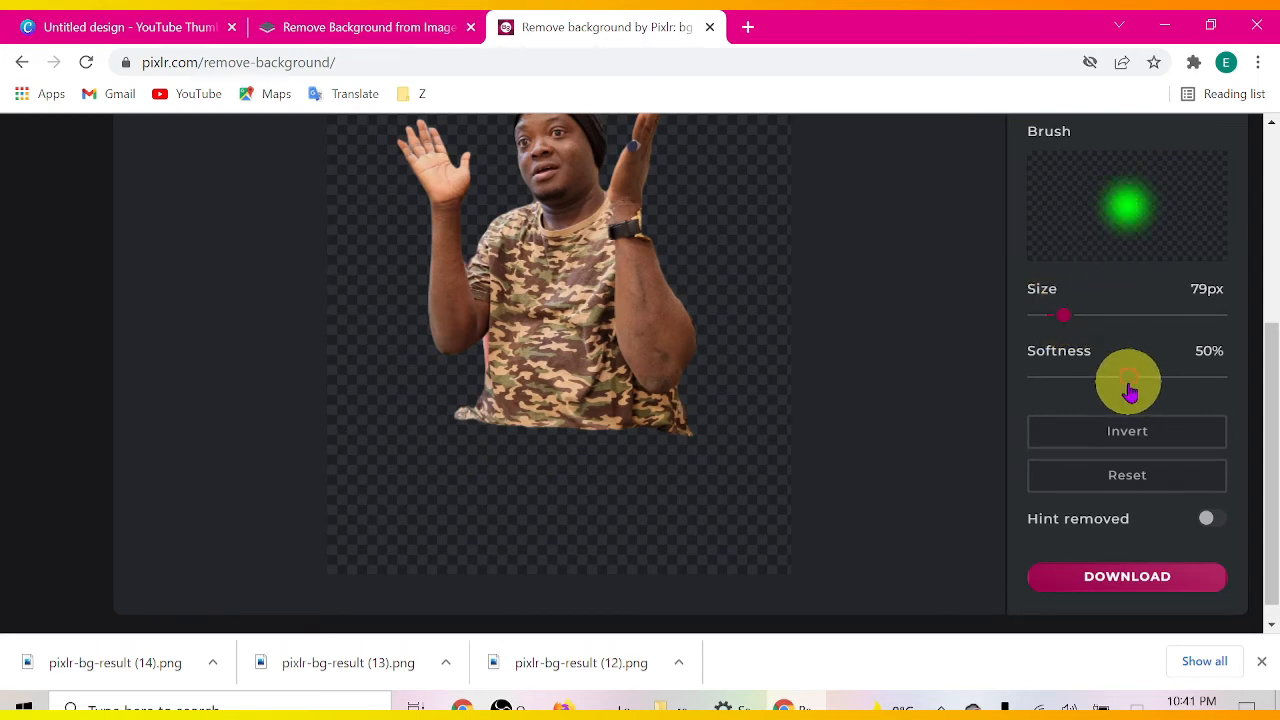
pyautogui.moveTo(1130, 392); pyautogui.dragTo(1094, 392)
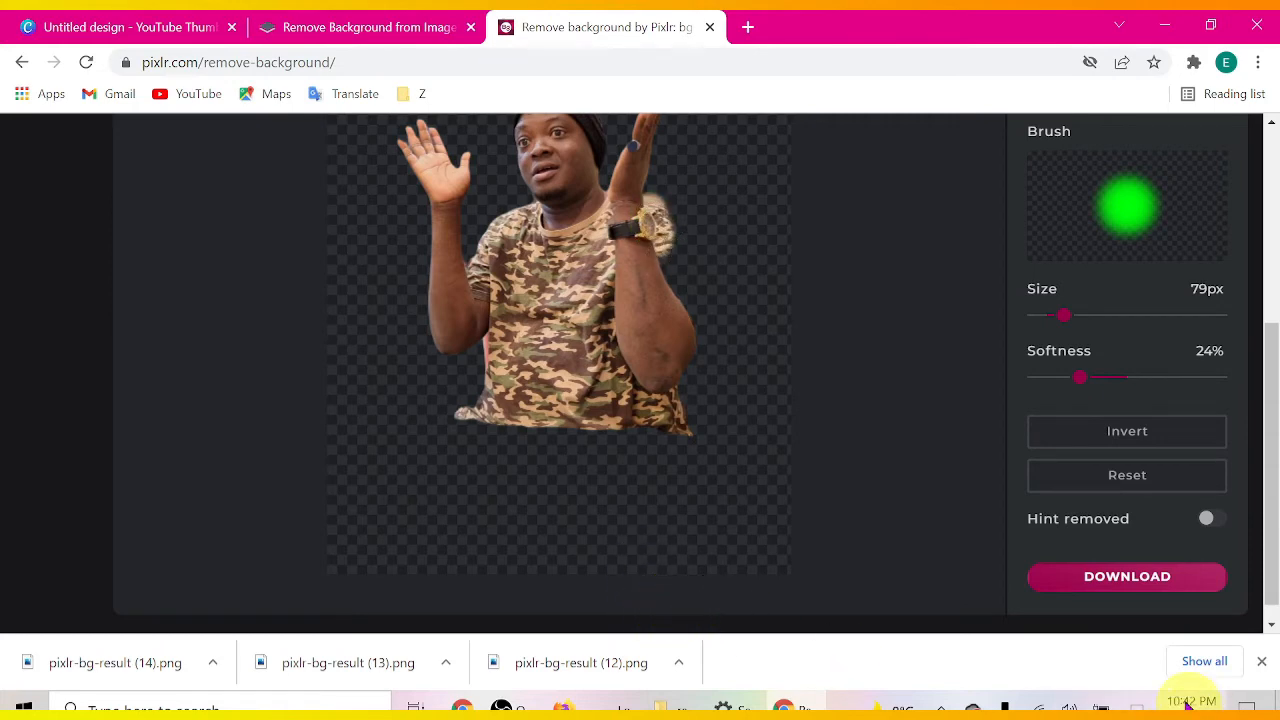
# Step: Switch the brush to Remove mode and set its size to 20 px
pyautogui.scroll(3, 1125, 320)
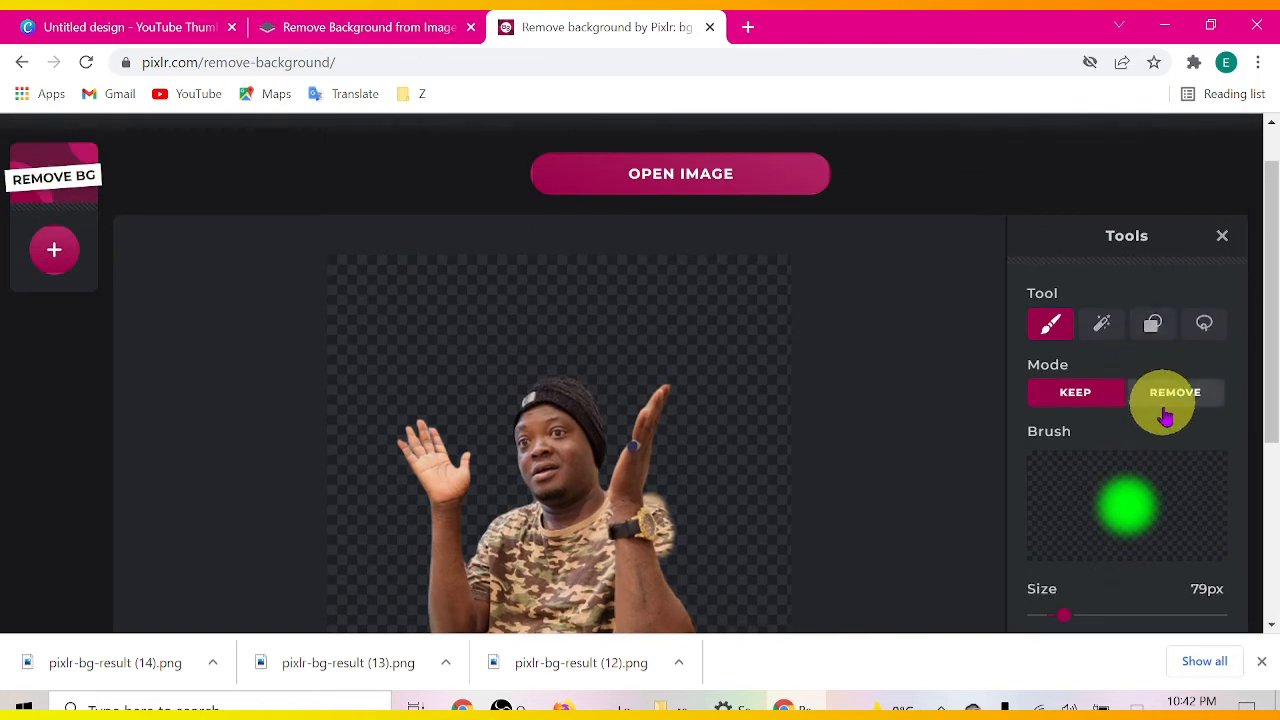
pyautogui.click(1176, 395)
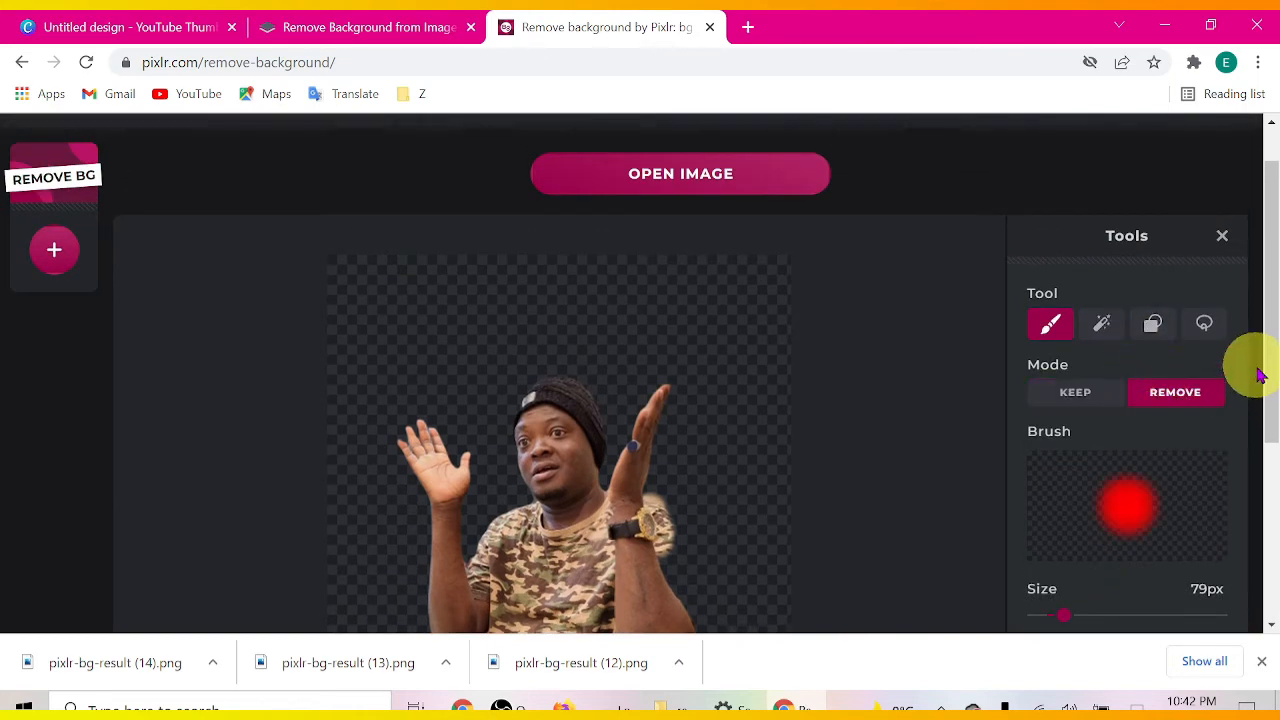
pyautogui.moveTo(1266, 380); pyautogui.dragTo(1243, 466)
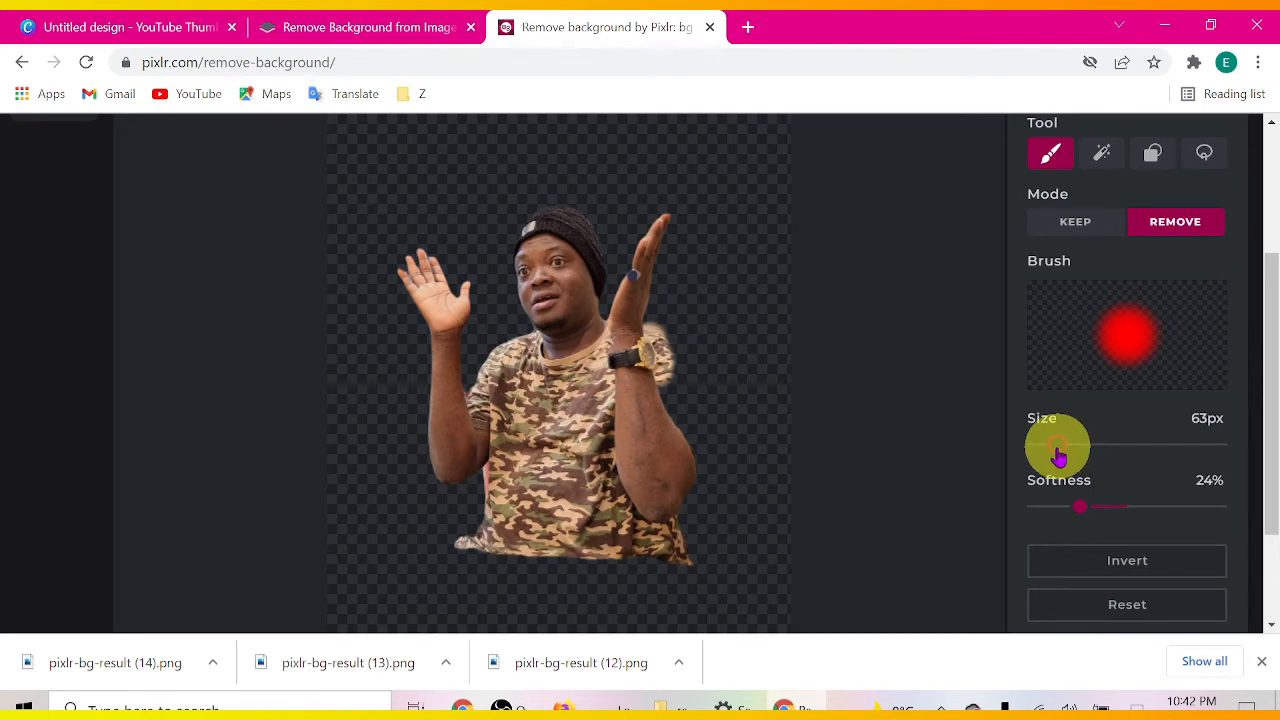
pyautogui.click(1033, 446)
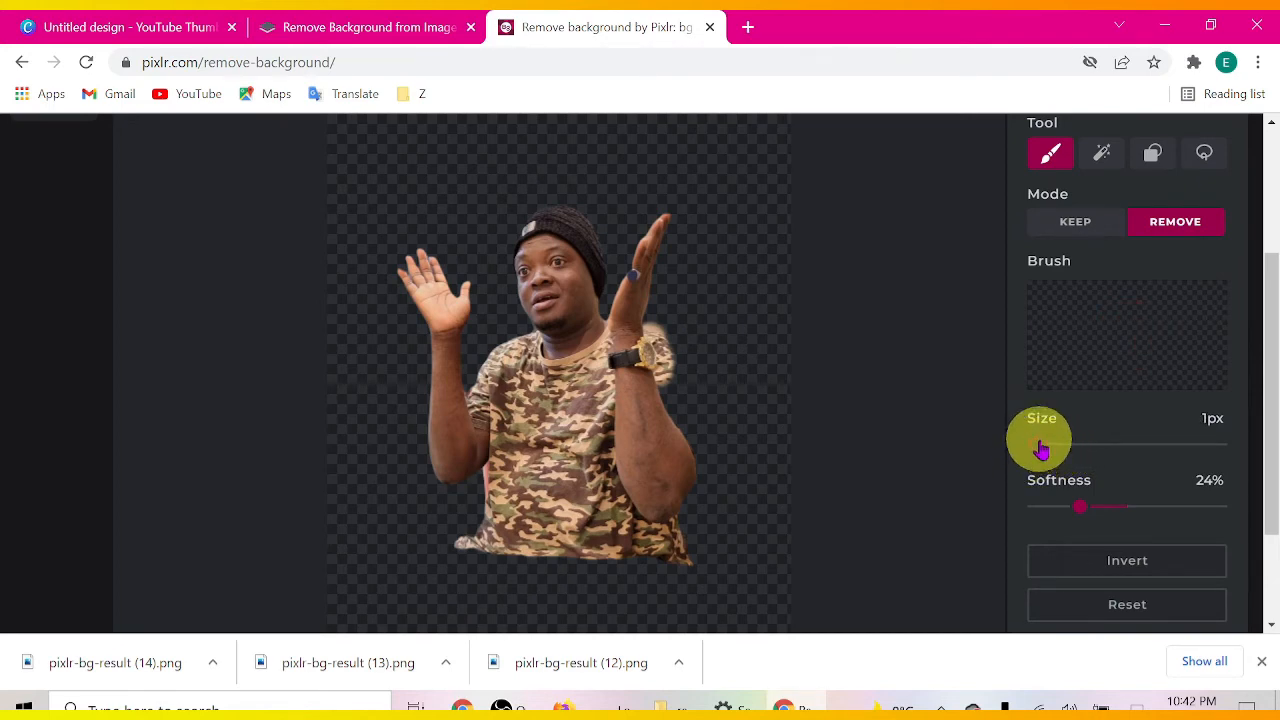
pyautogui.moveTo(1064, 450); pyautogui.dragTo(1065, 450)
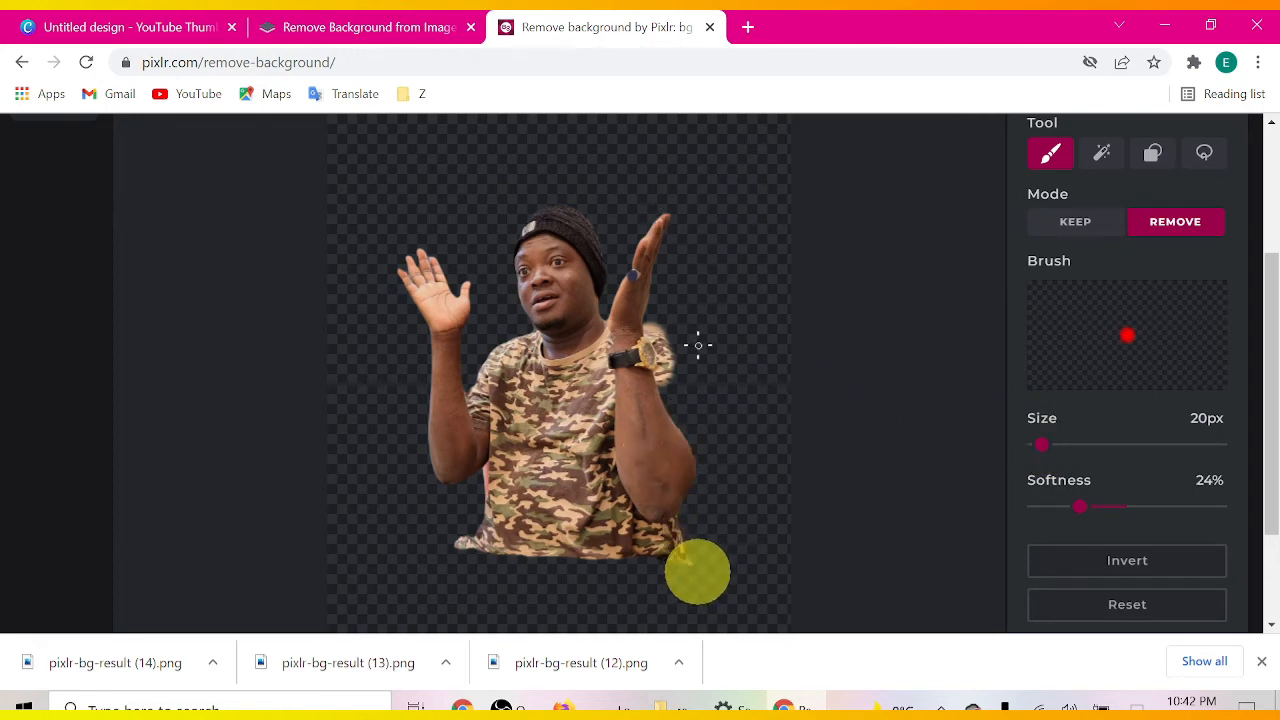
# Step: Erase the leftover shirt patch around the restored watch, using an 85 px Remove brush for the outer remains
pyautogui.scroll(3, 698, 345)
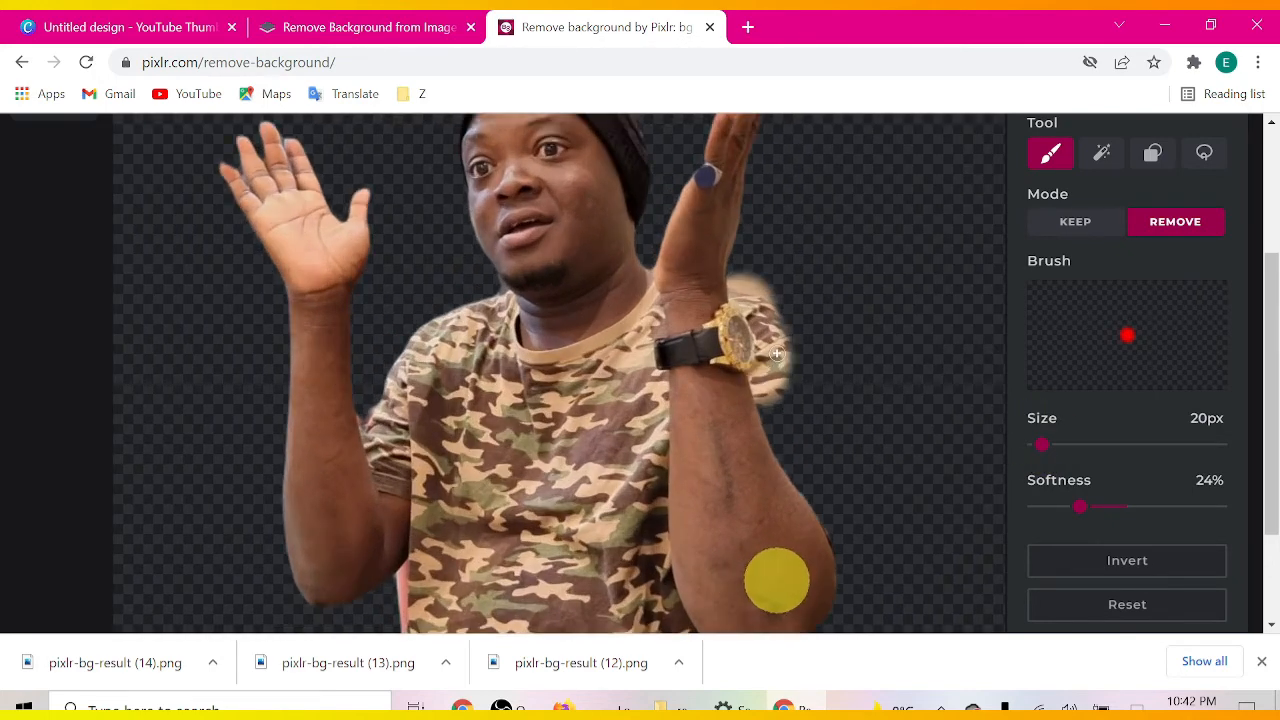
pyautogui.scroll(1, 777, 353)
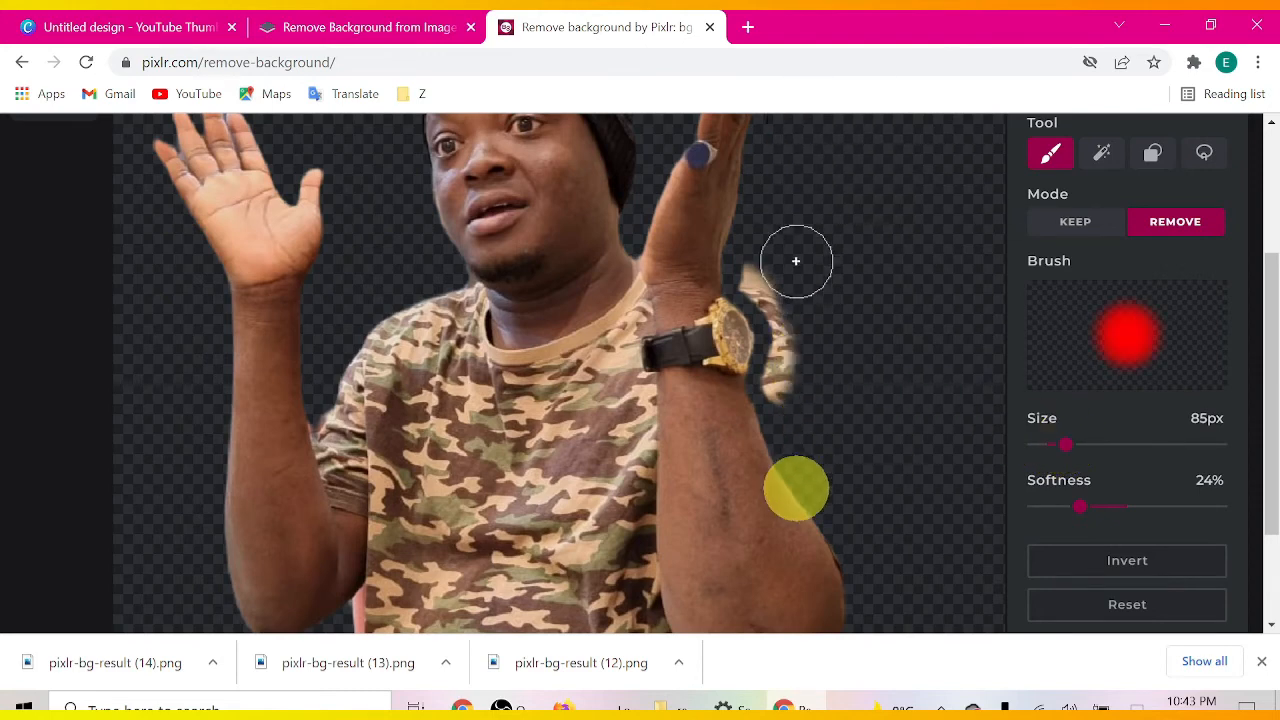
pyautogui.moveTo(786, 266)
pyautogui.mouseDown()
pyautogui.moveTo(771, 271)
pyautogui.moveTo(803, 331)
pyautogui.moveTo(796, 378)
pyautogui.moveTo(803, 351)
pyautogui.moveTo(806, 374)
pyautogui.moveTo(798, 362)
pyautogui.mouseUp()
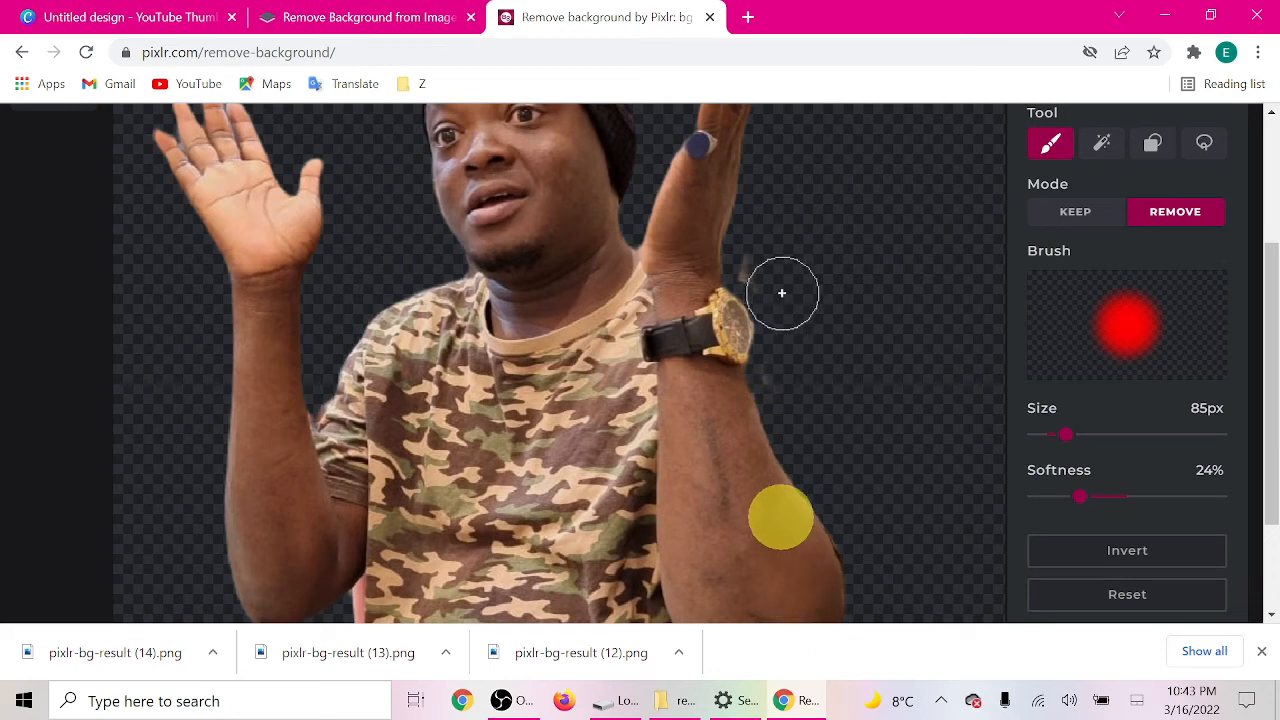
pyautogui.moveTo(780, 289); pyautogui.dragTo(773, 270)
pyautogui.moveTo(800, 365); pyautogui.dragTo(798, 340)
pyautogui.moveTo(766, 251); pyautogui.dragTo(770, 265)
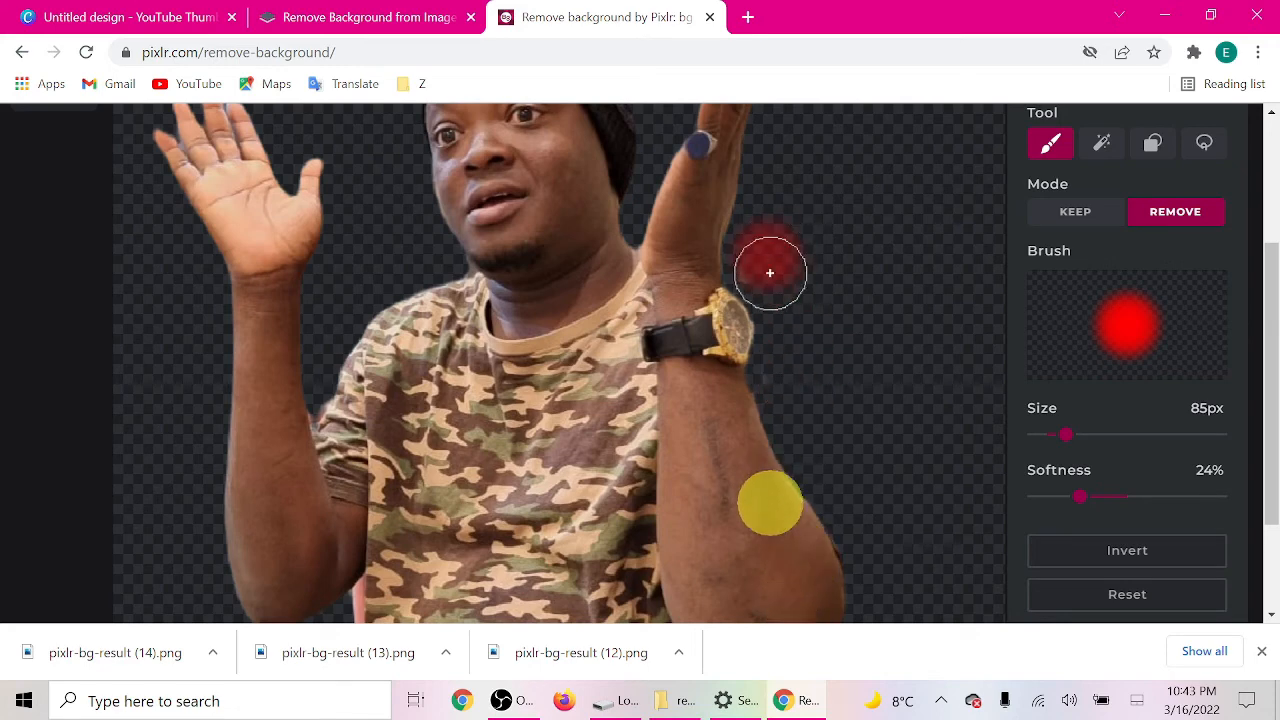
# Step: Turn on Hint removed to compare the cutout with the erased background, and turn it off again
pyautogui.scroll(-2, 1057, 513)
pyautogui.click(1212, 512)
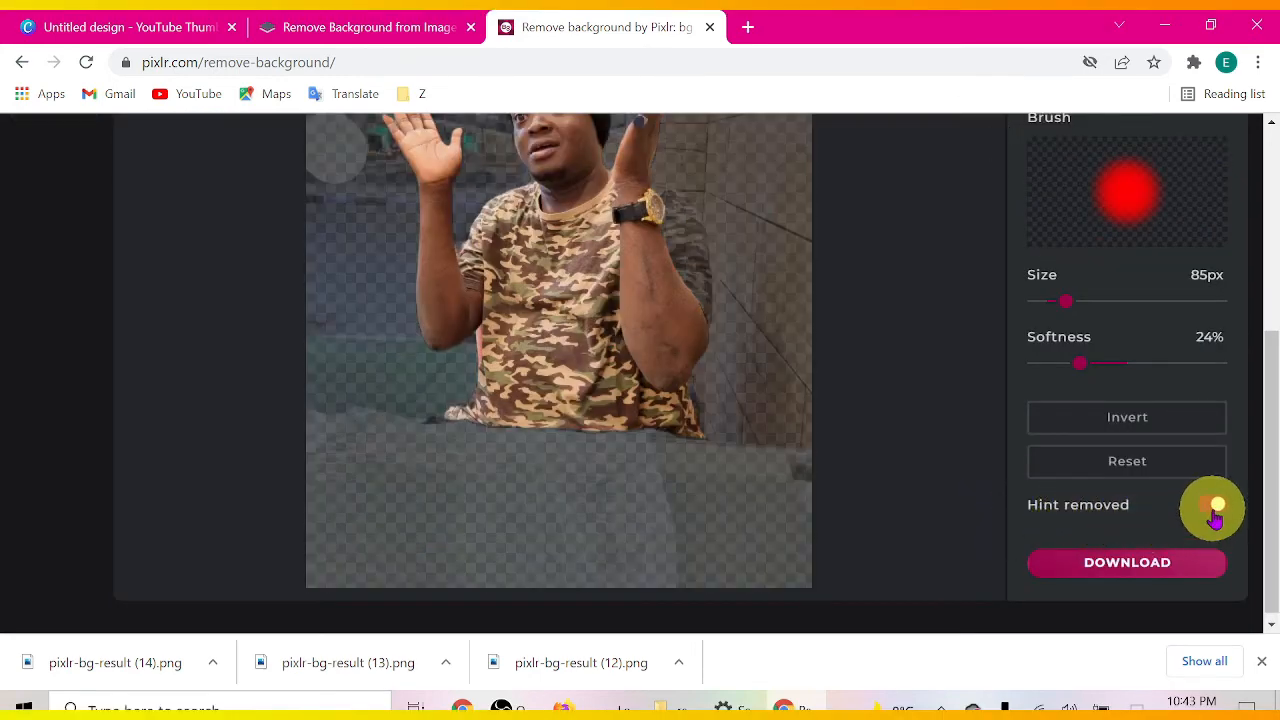
pyautogui.moveTo(1277, 531)
pyautogui.mouseDown()
pyautogui.moveTo(1277, 436)
pyautogui.moveTo(1277, 473)
pyautogui.mouseUp()
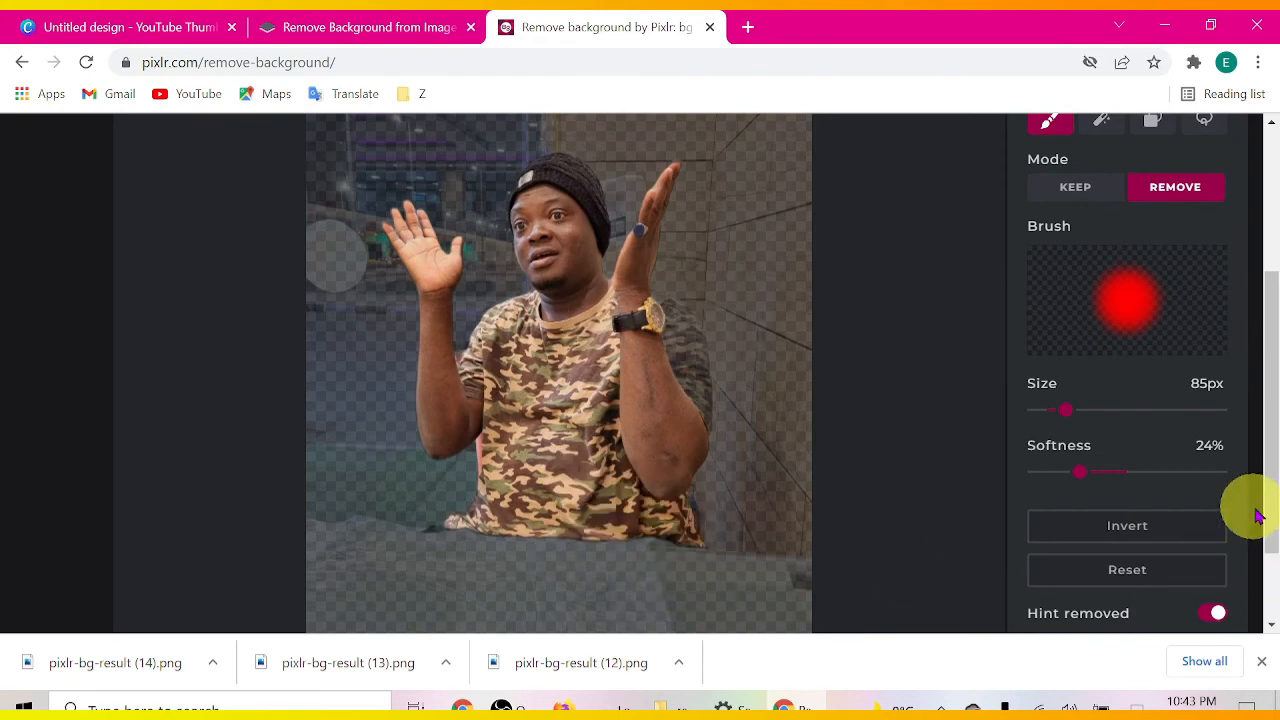
pyautogui.scroll(-1, 1255, 528)
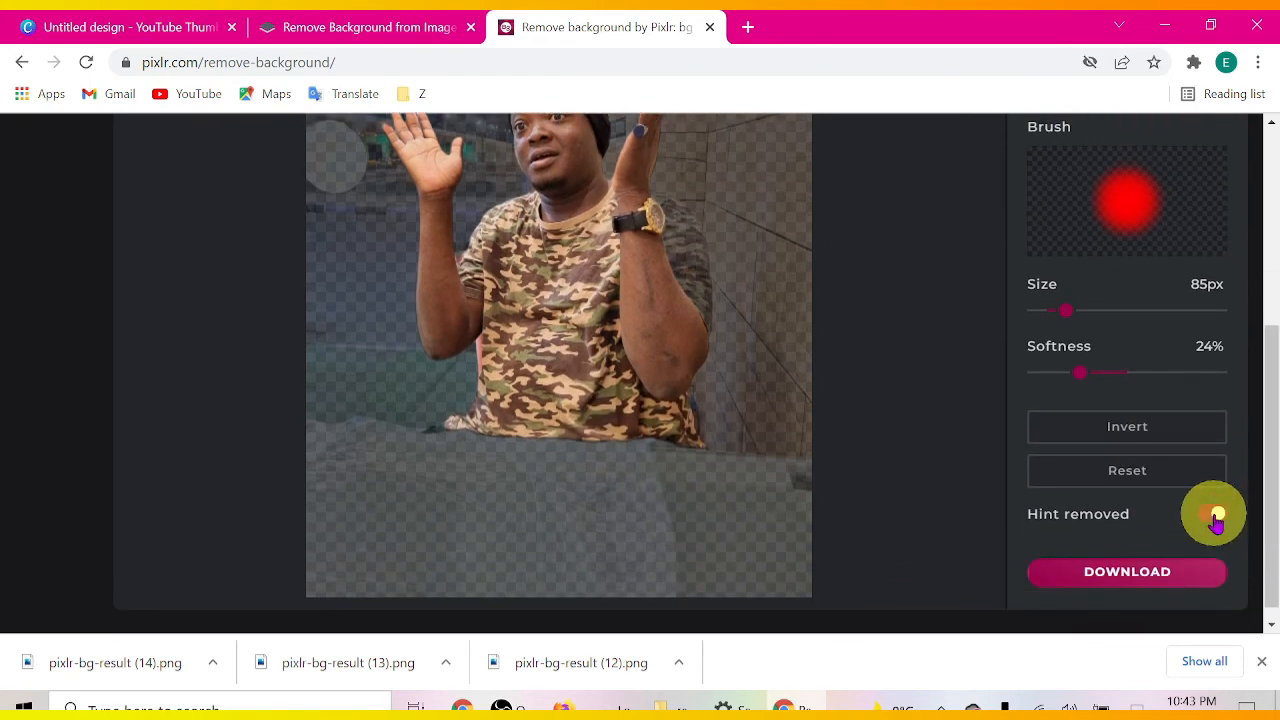
pyautogui.click(1216, 517)
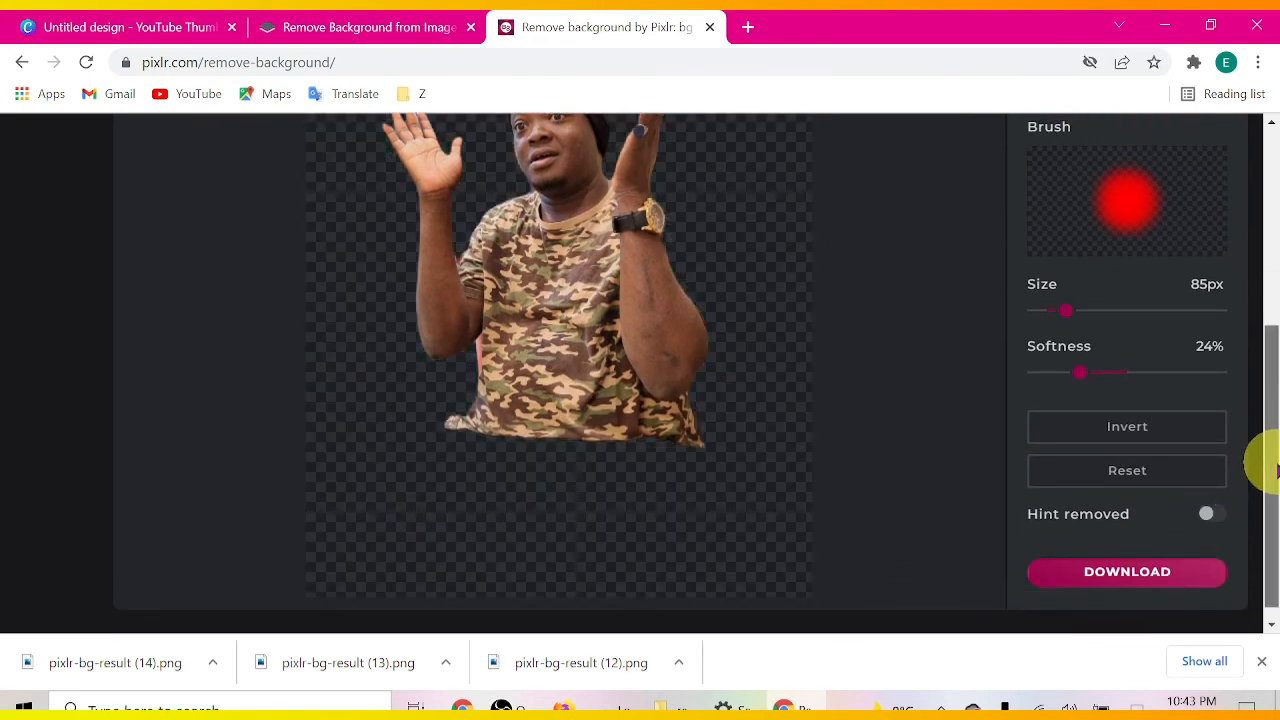
# Step: Download the finished cutout of the man with raised hands, and close pixlr-bg-result (15).png after viewing it in Photos
pyautogui.scroll(-1, 1270, 470)
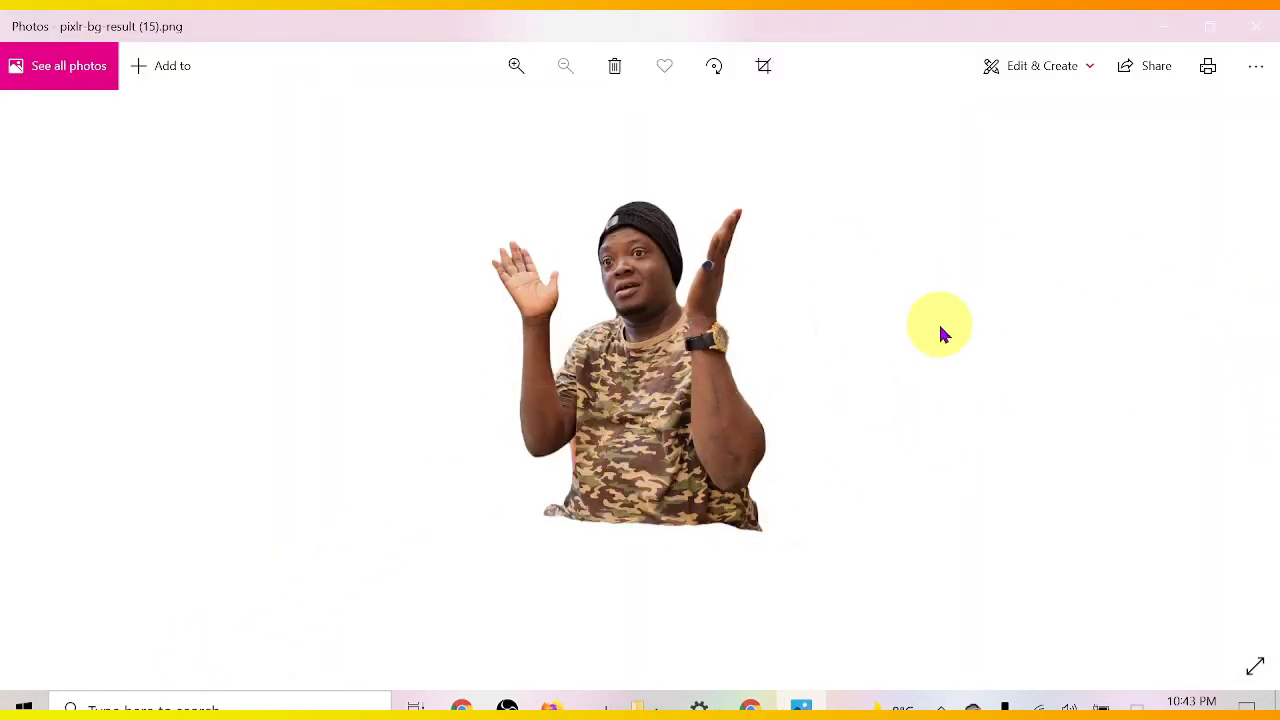
pyautogui.click(1250, 30)
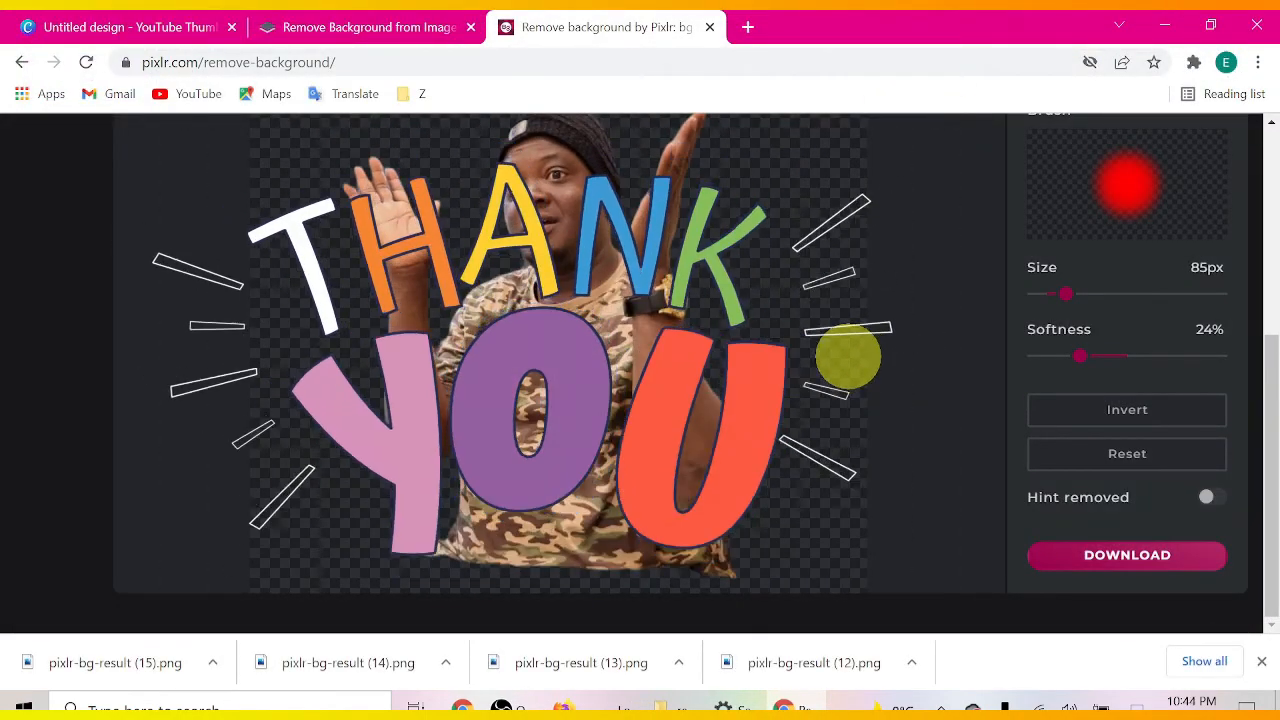
pyautogui.scroll(3, 1236, 271)
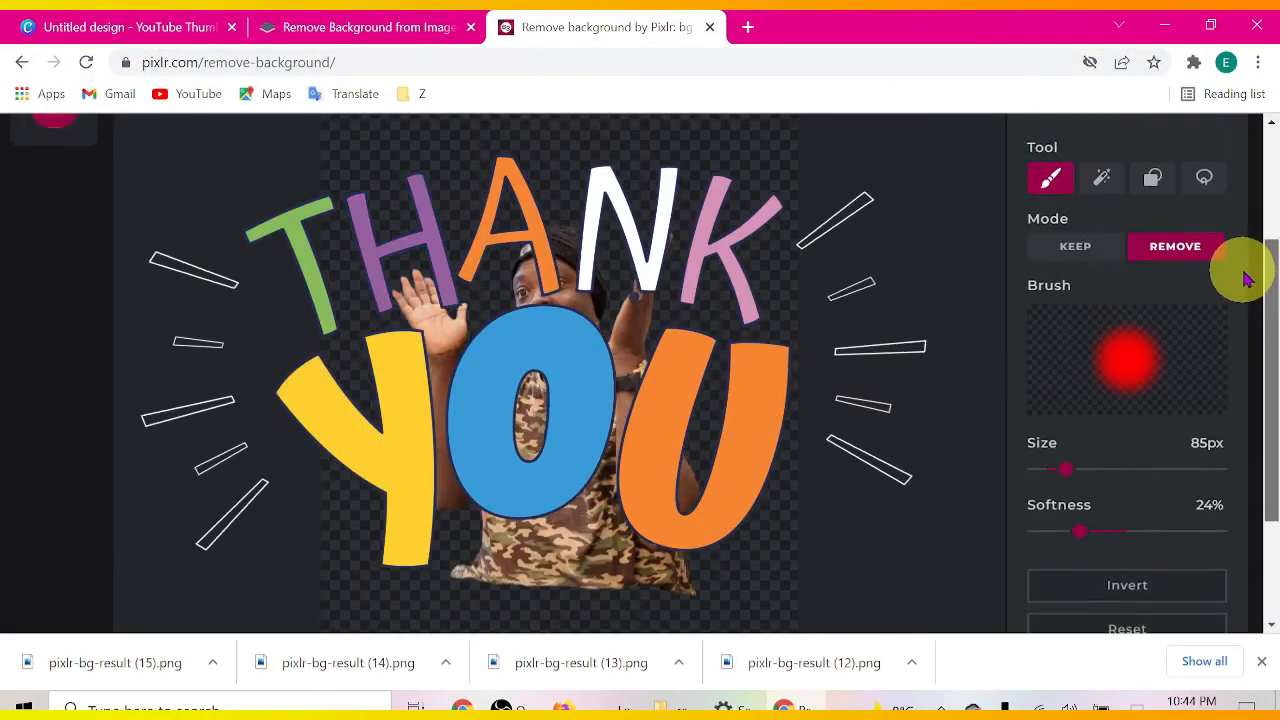